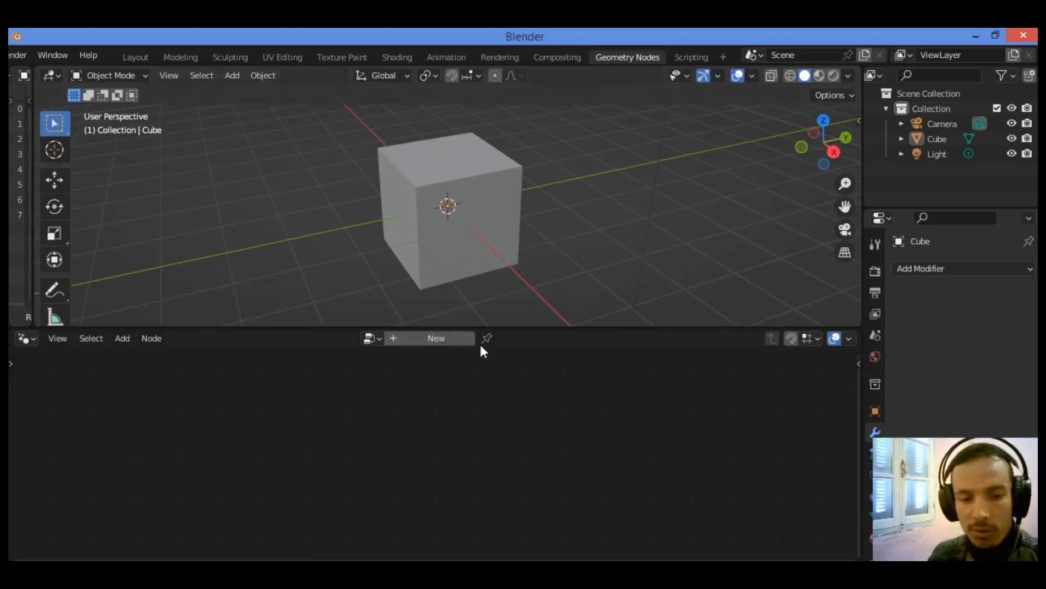
Step: Create a new geometry node tree for the cube and spread Group Input and Group Output apart
left_click(423, 339)
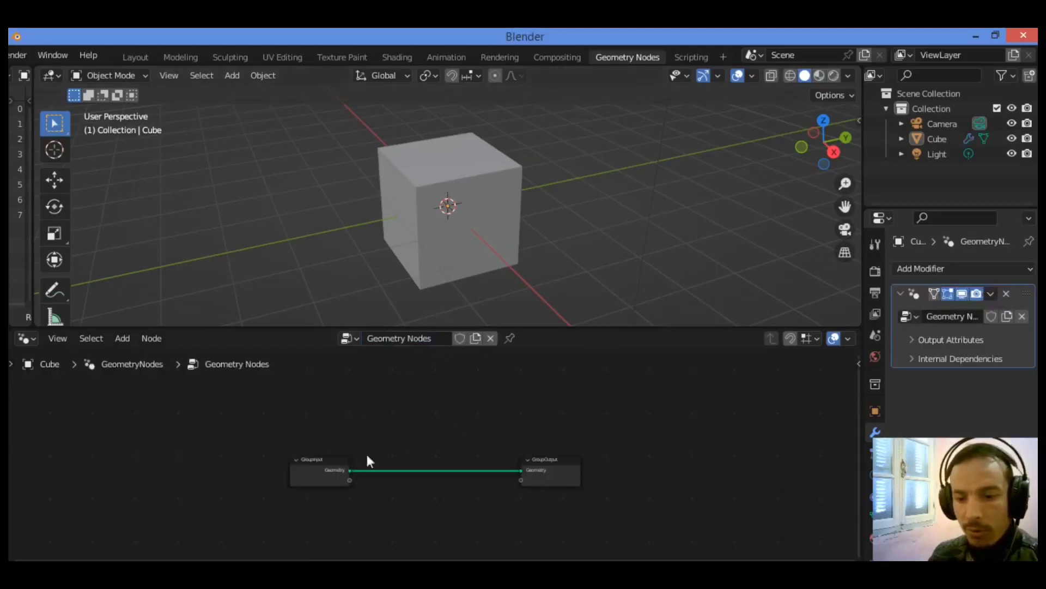
scroll(410, 430, "up", 2)
left_click_drag(282, 460, 236, 395)
left_click_drag(614, 457, 659, 440)
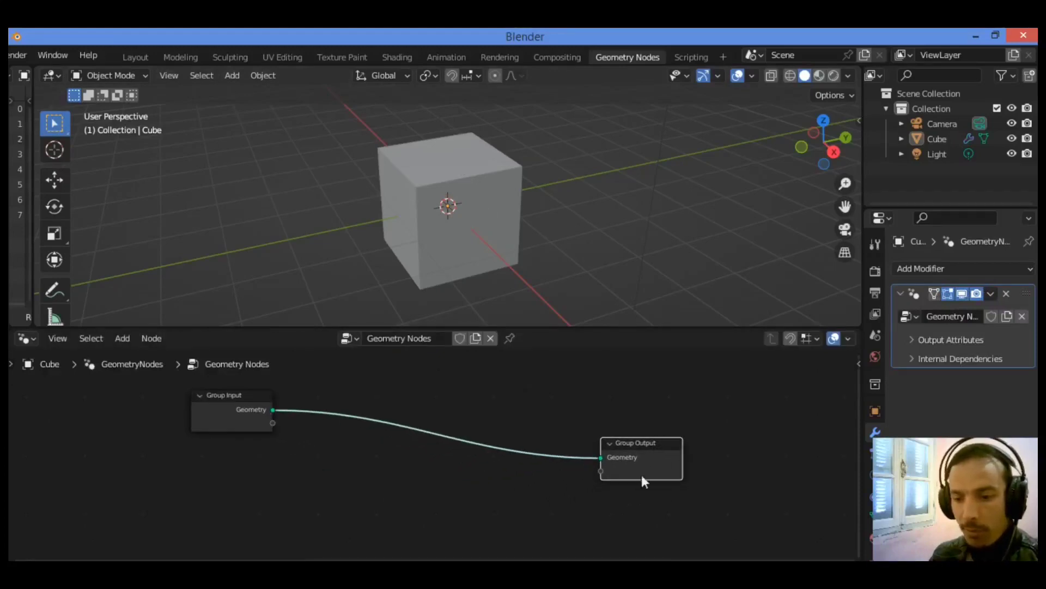
left_click(322, 472)
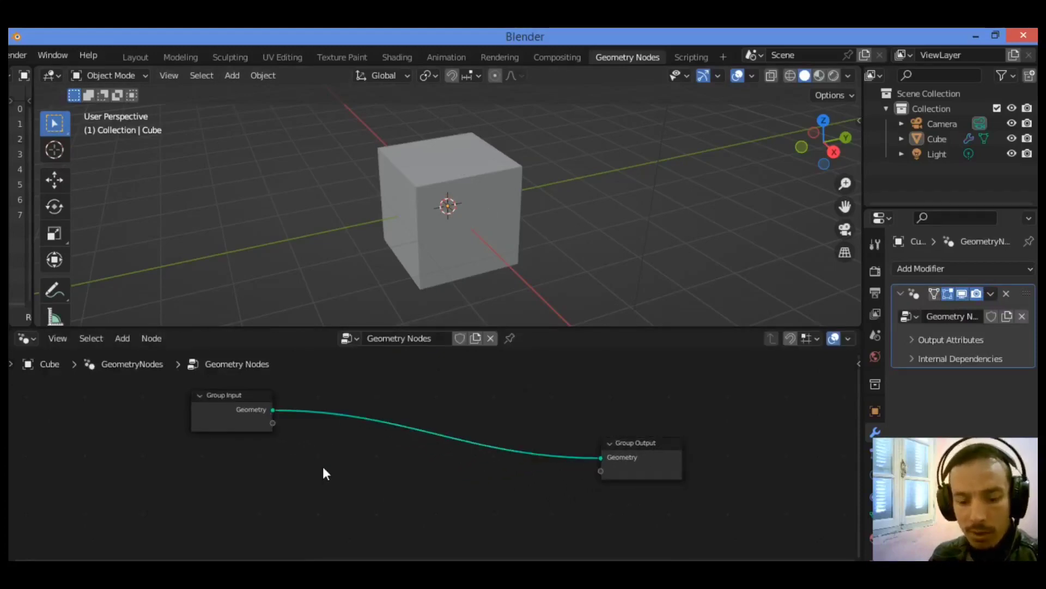
key("shift+a")
Step: Add an Extrude Mesh node onto the Group Input to Group Output link
left_click(284, 248)
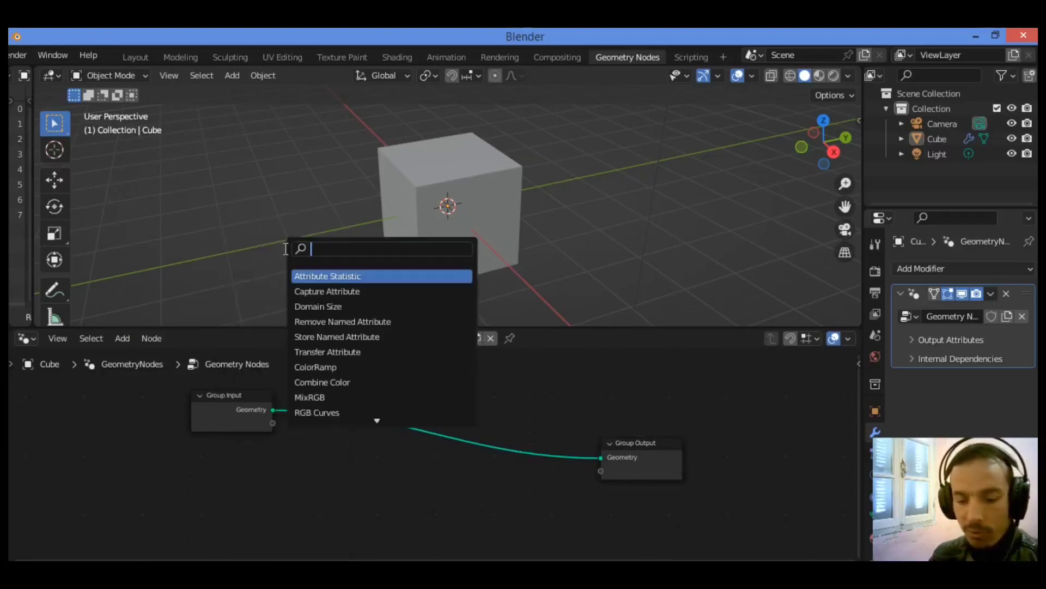
type("extr")
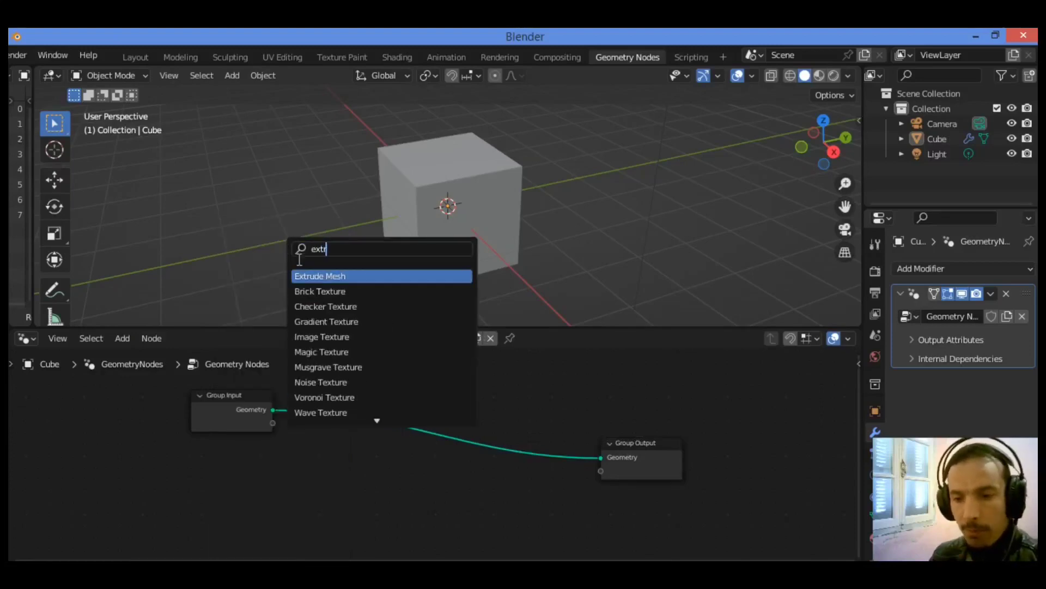
left_click(340, 276)
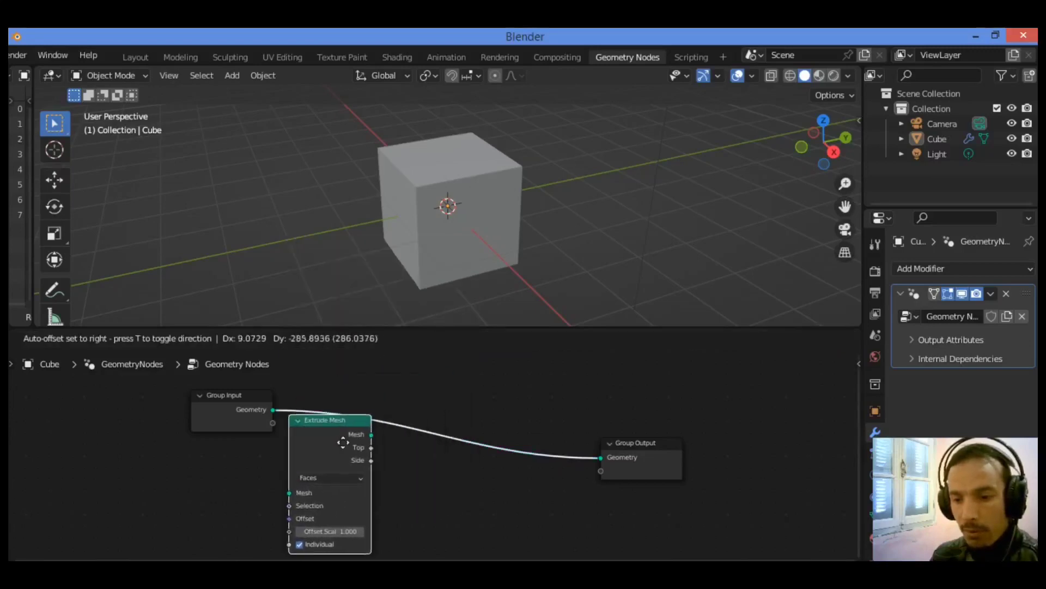
left_click(470, 411)
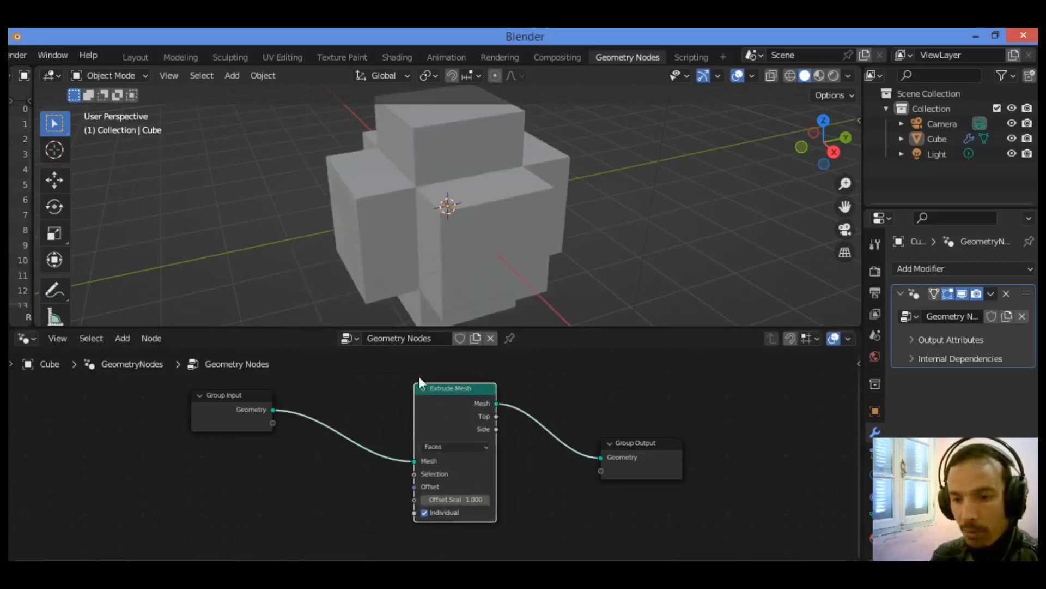
Step: Set Extrude Mesh Offset Scale to 0.600, leaving Individual off
mouse_move(820, 143)
left_mouse_down()
mouse_move(785, 149)
mouse_move(820, 158)
left_mouse_up()
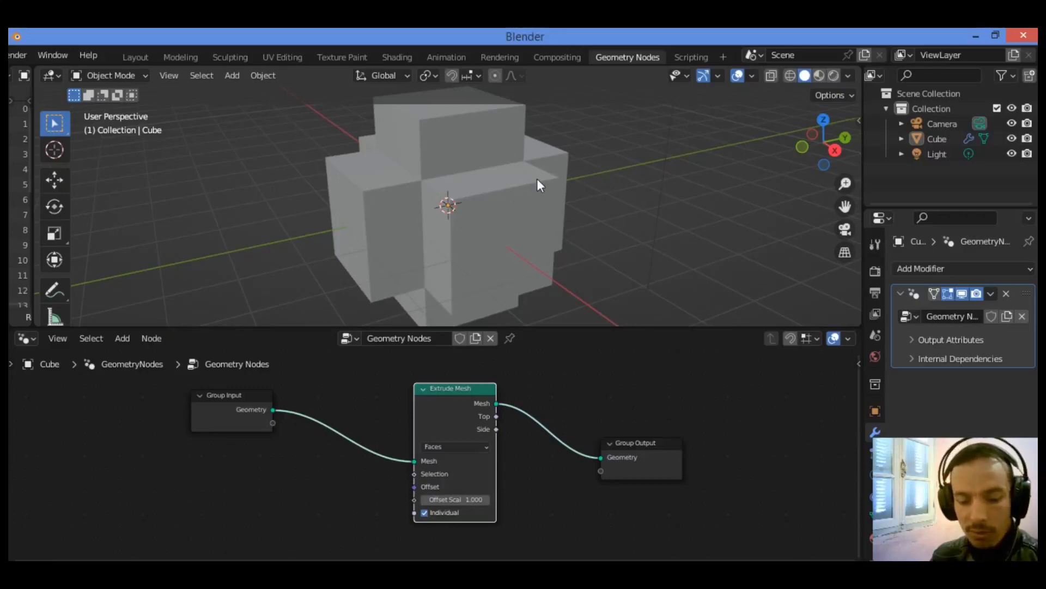
key("ctrl+z")
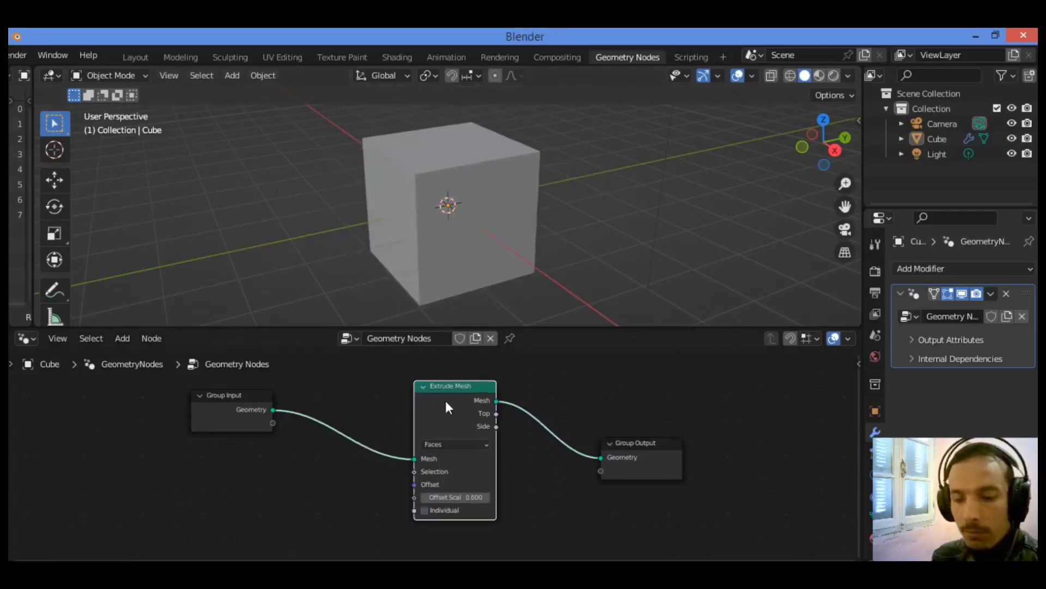
left_click(431, 510)
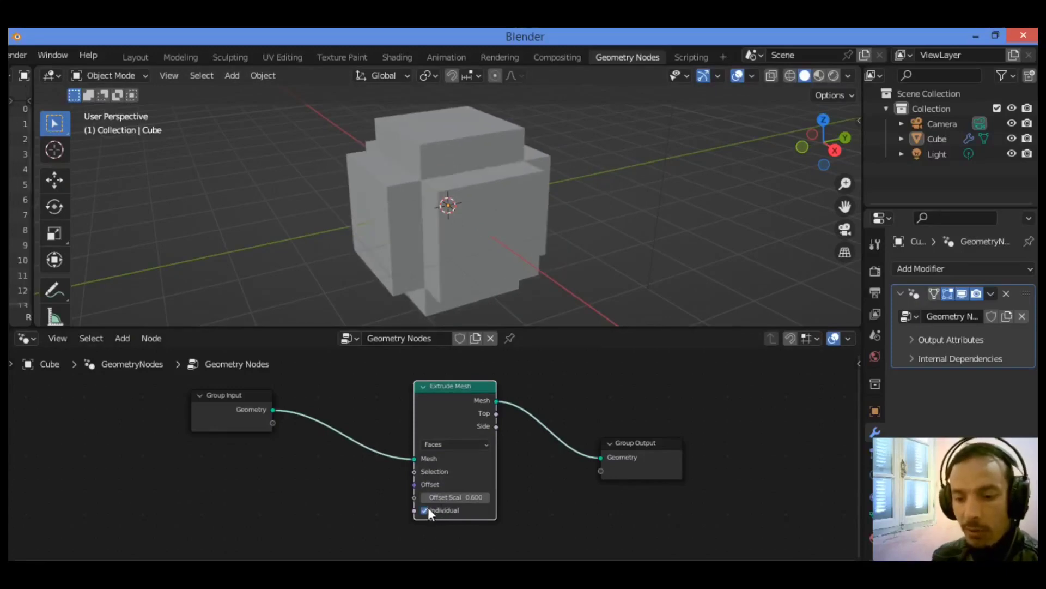
left_click(428, 509)
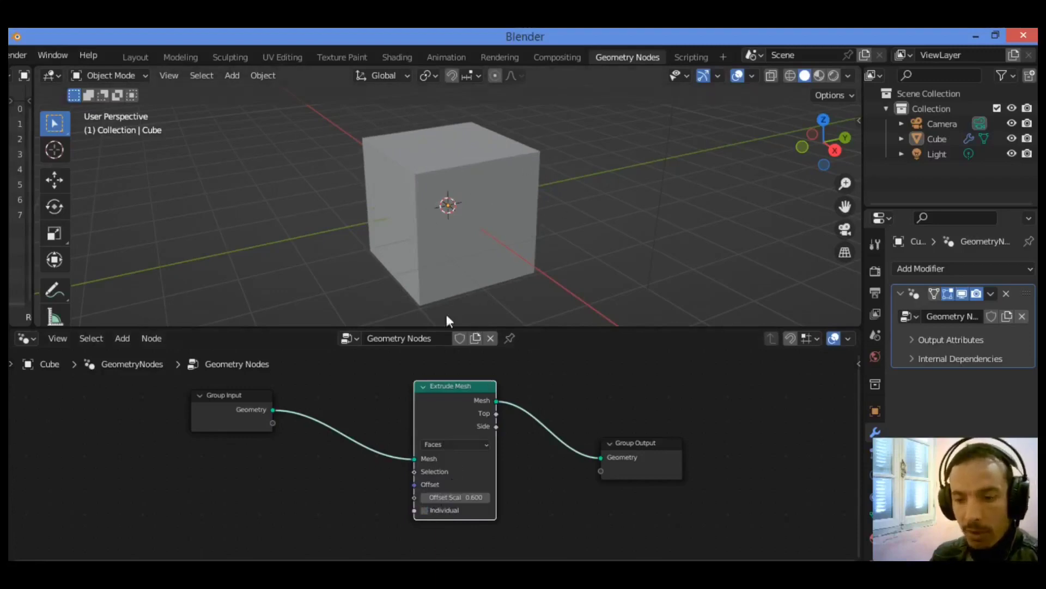
Step: Switch Extrude Mesh mode to Edges after trying Vertices, and move Group Input further left
left_click(430, 511)
left_click(426, 511)
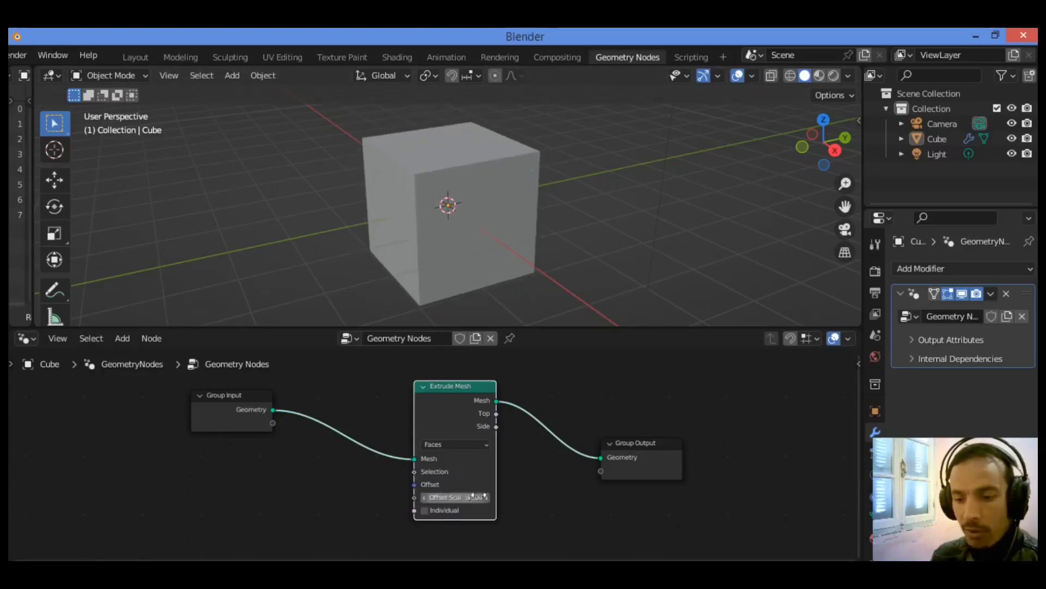
left_click(462, 444)
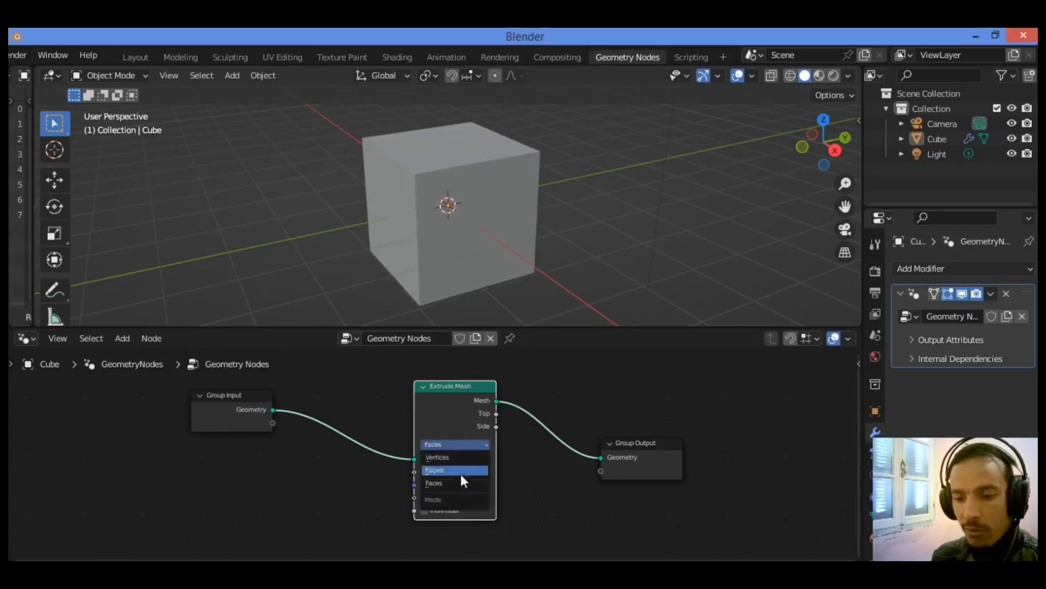
left_click(461, 457)
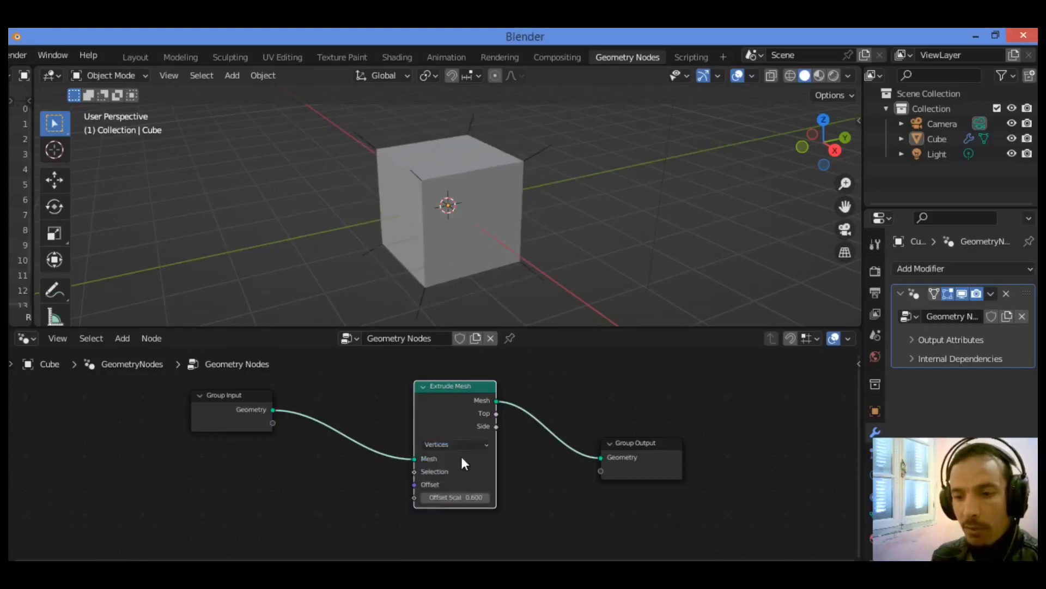
left_click(456, 444)
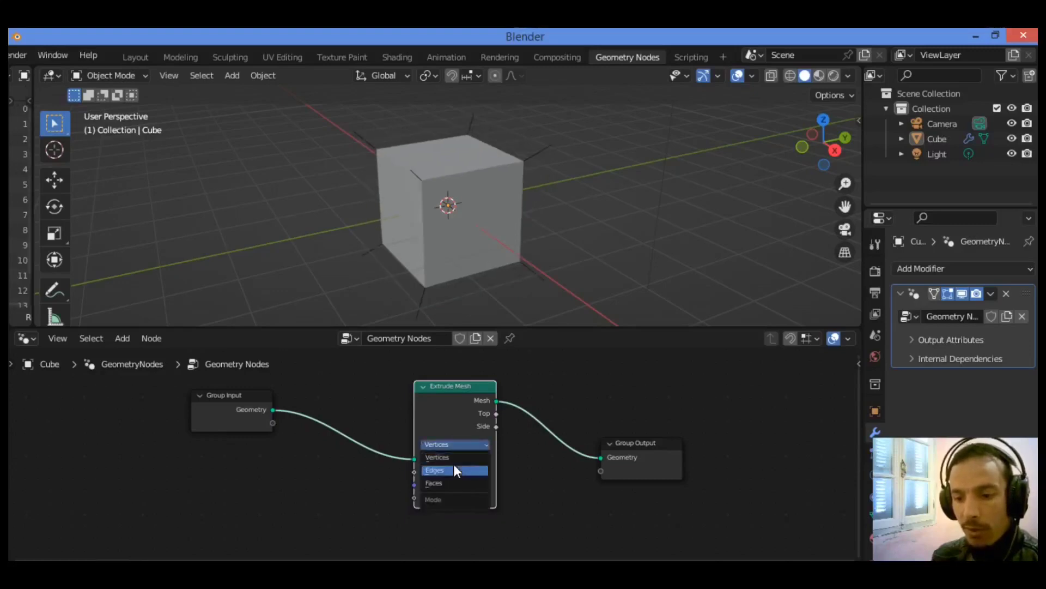
left_click(454, 465)
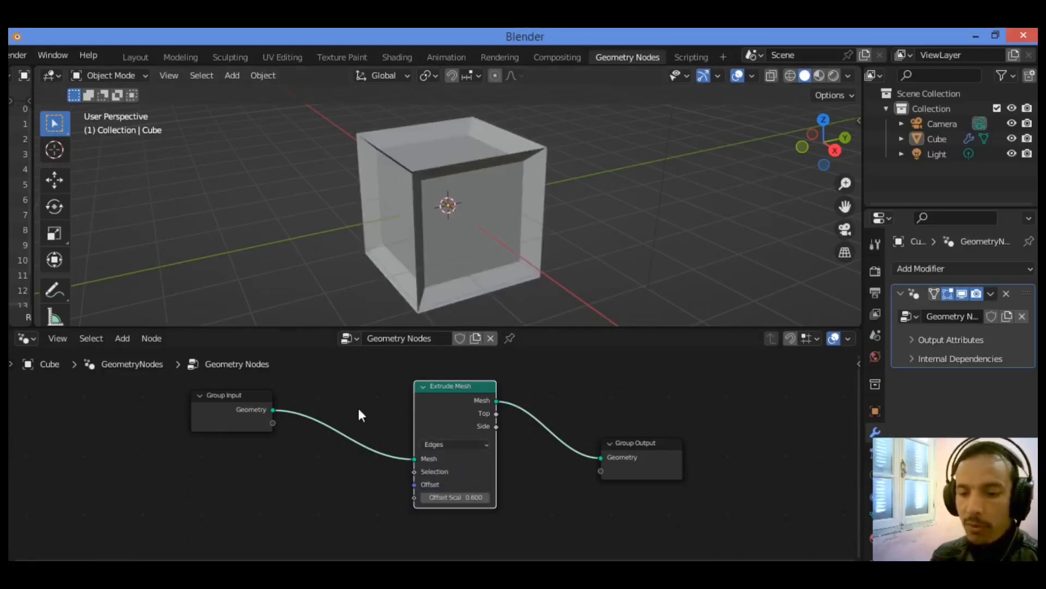
left_click_drag(246, 413, 113, 386)
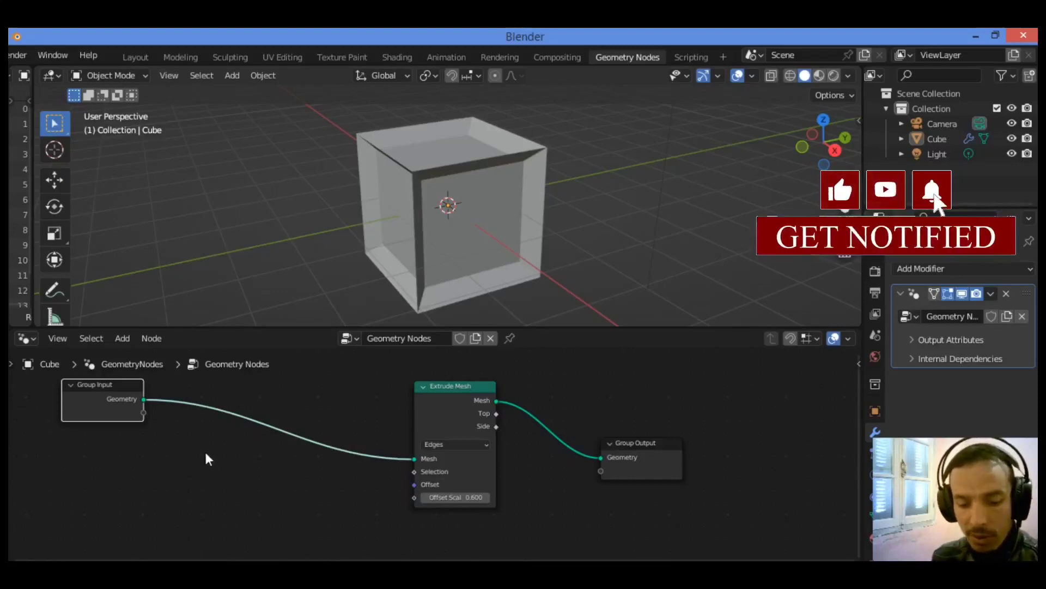
Step: Add an Index node below Group Input and link it to Extrude Mesh's Selection input
key("shift+a")
left_click(179, 252)
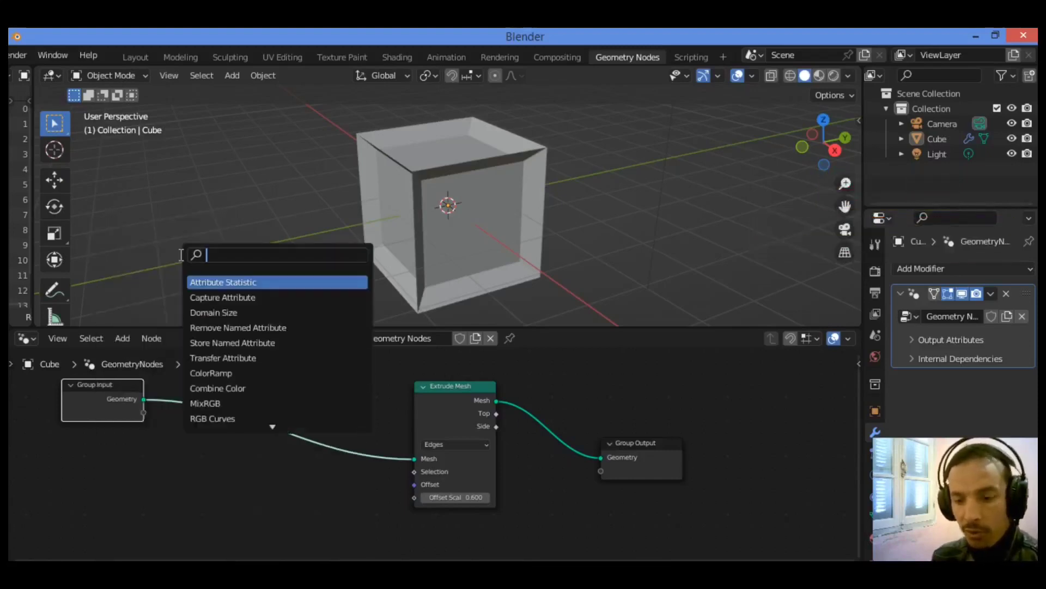
type("inde")
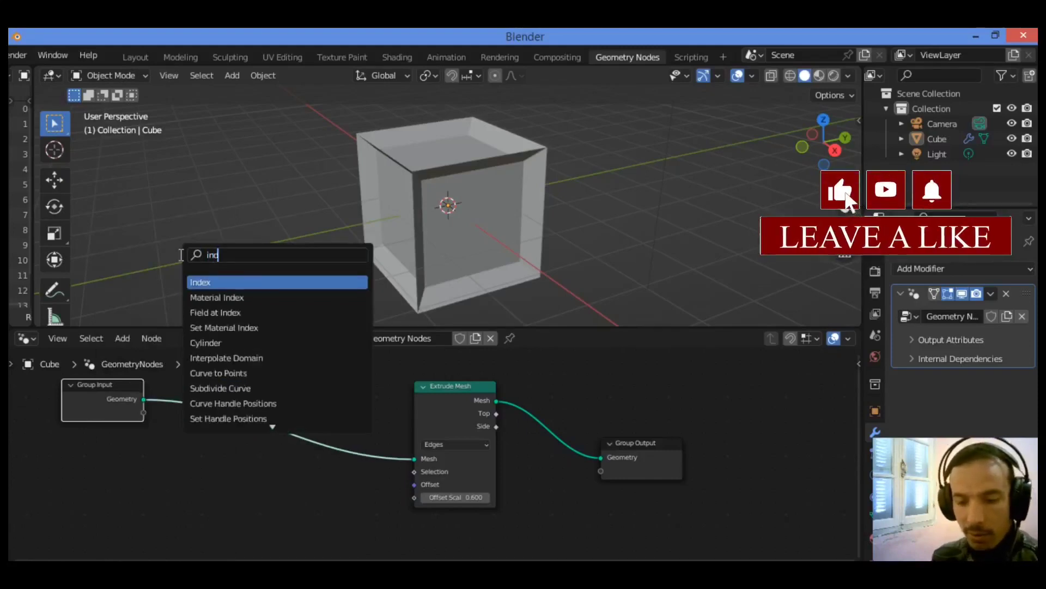
left_click(216, 282)
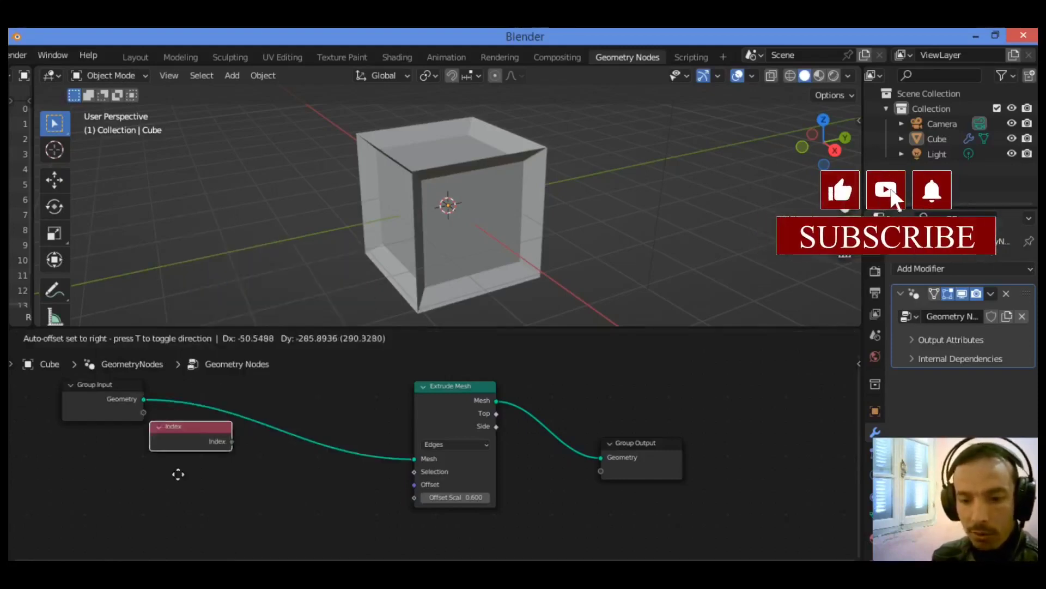
left_click(146, 472)
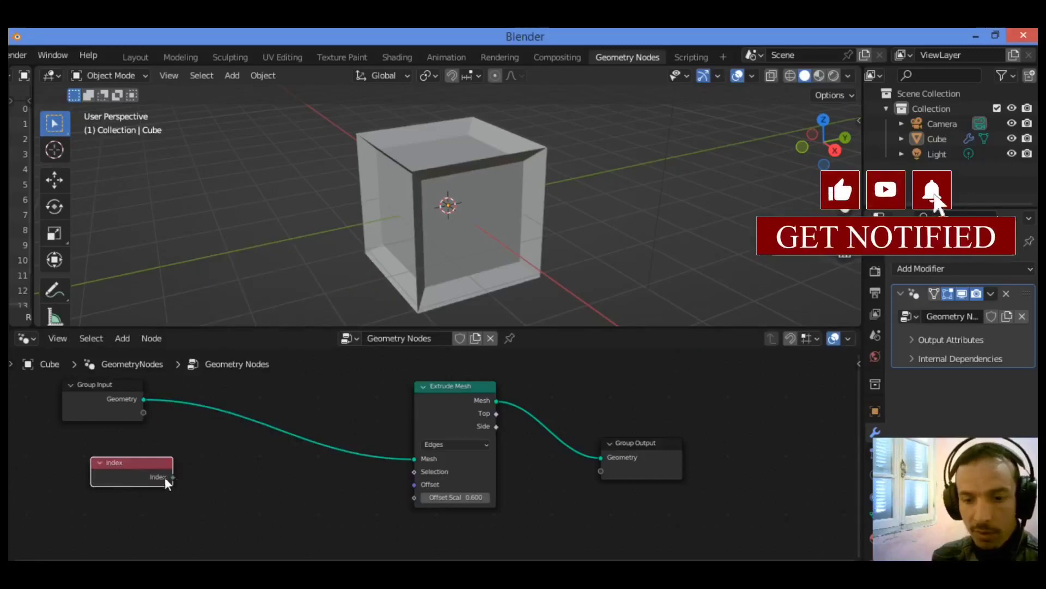
left_click_drag(149, 475, 147, 472)
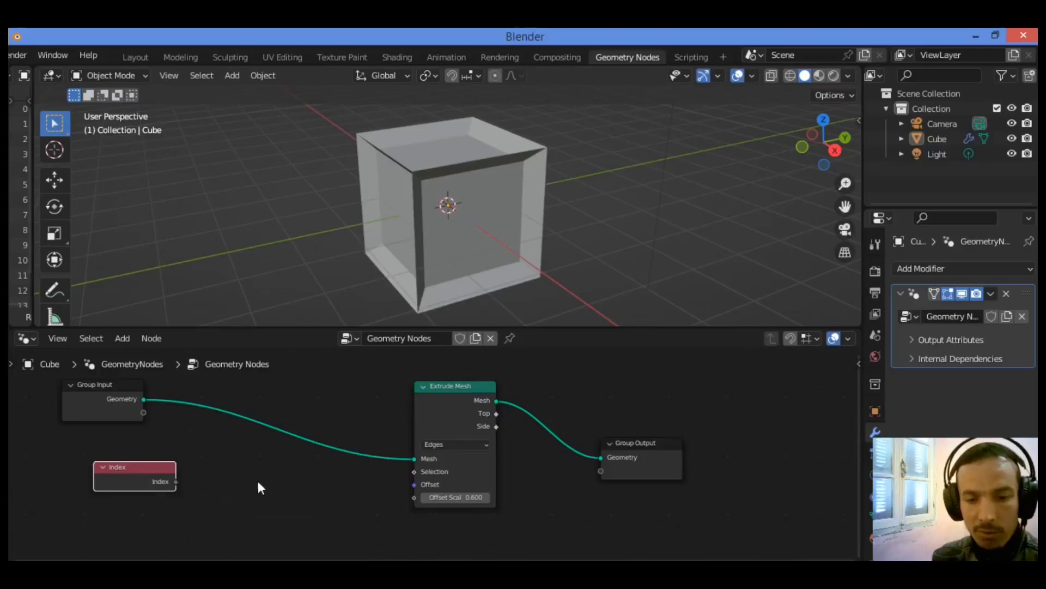
left_click_drag(176, 482, 414, 471)
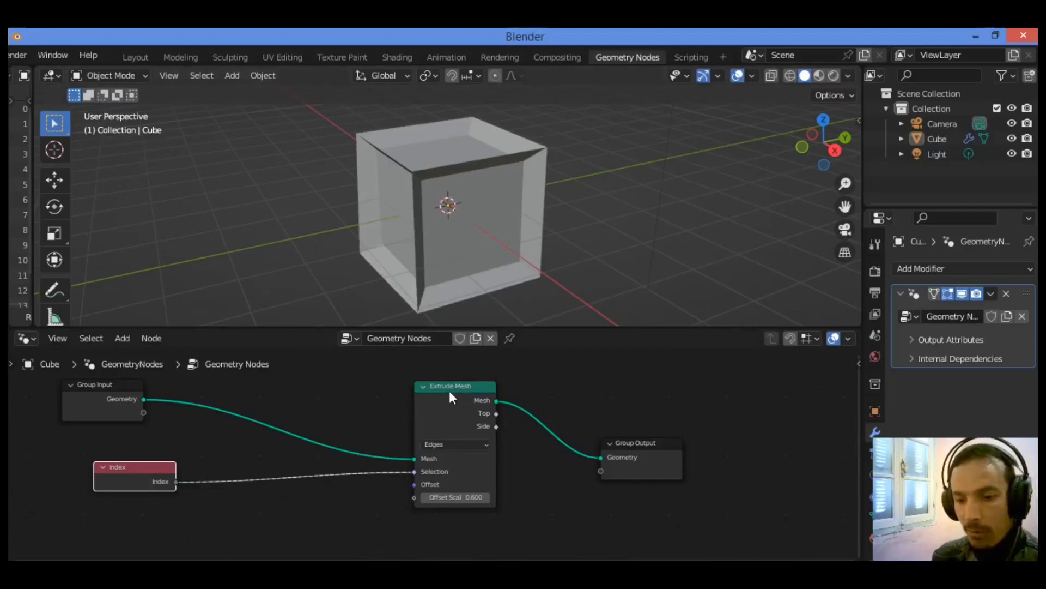
Step: Set Extrude Mesh mode to Faces with Individual enabled, and inspect the extruded cube
left_click(462, 446)
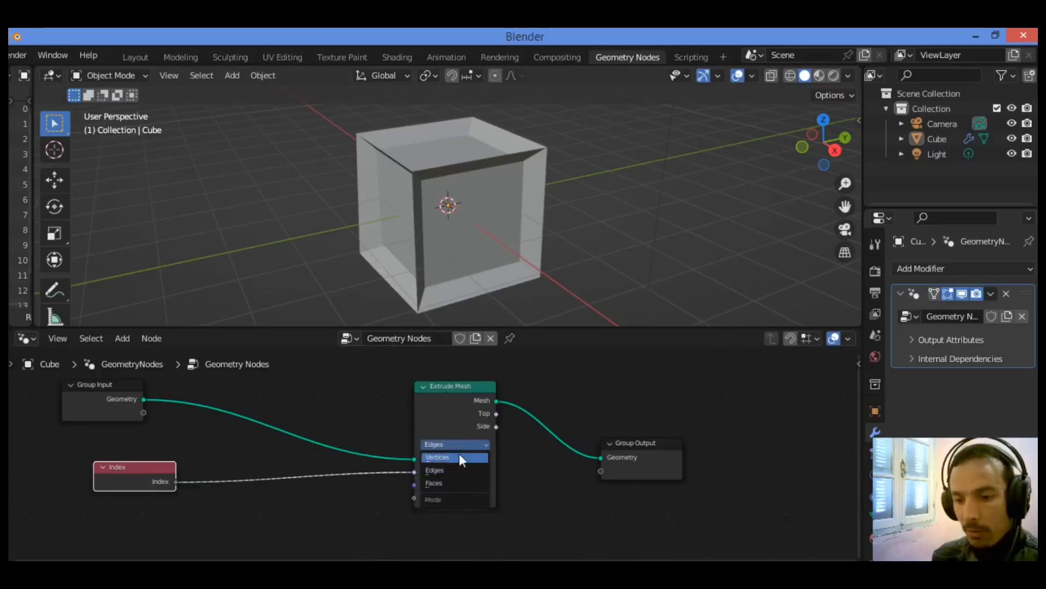
left_click(456, 483)
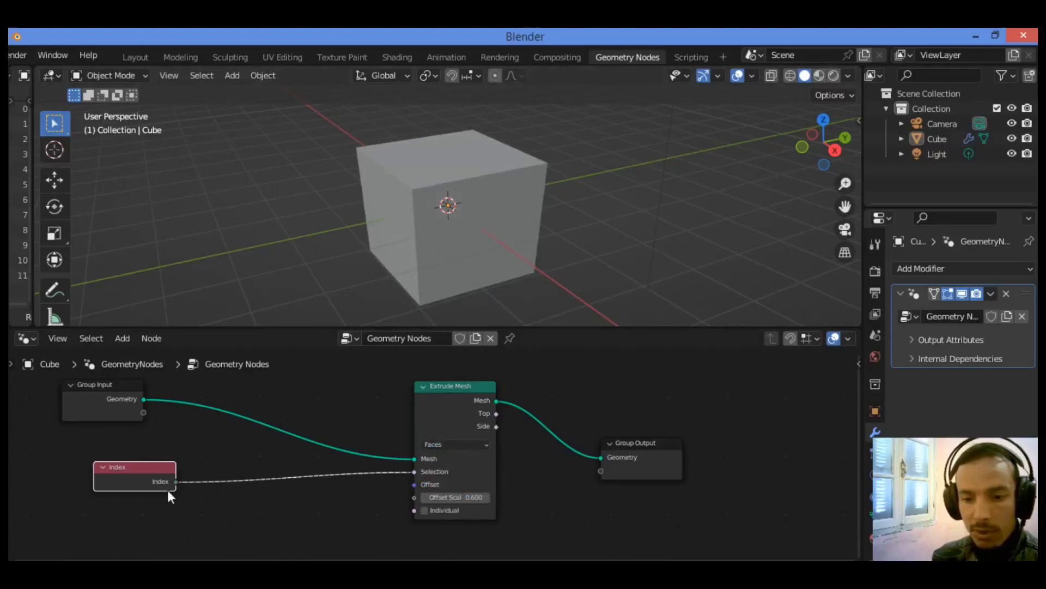
left_click_drag(143, 467, 101, 482)
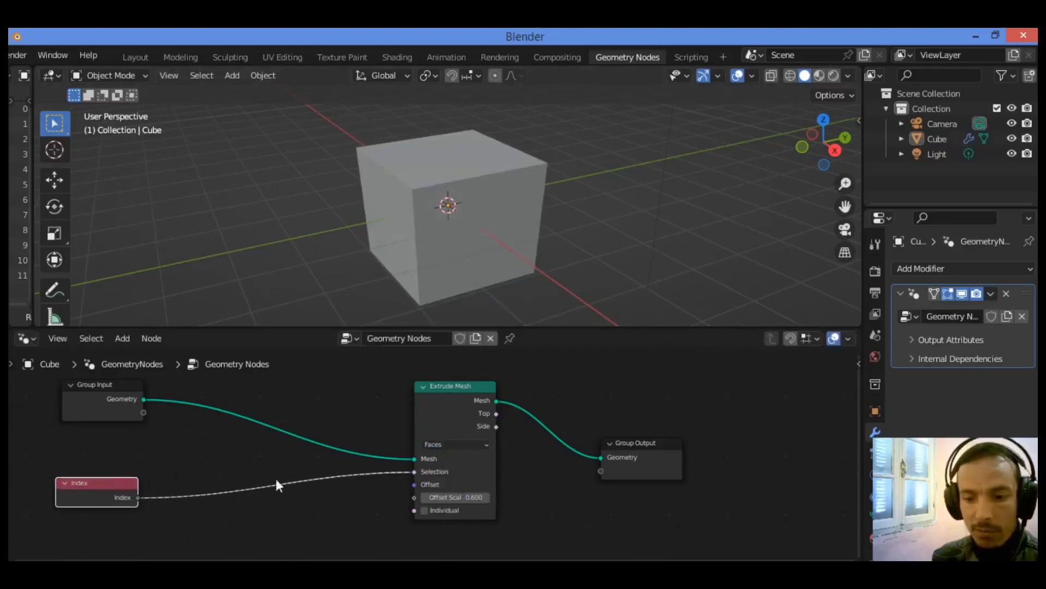
left_click(425, 510)
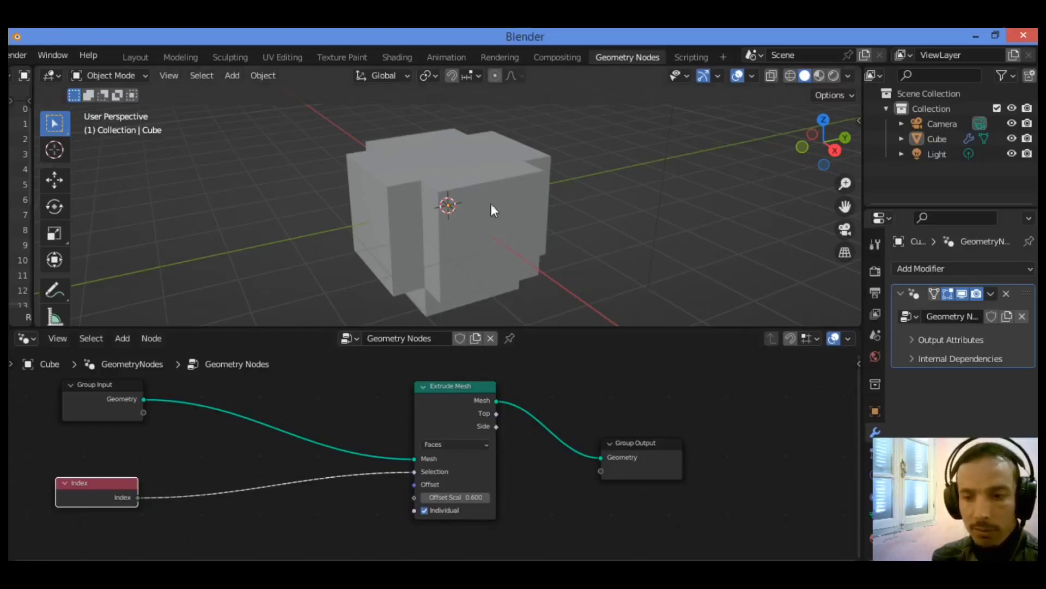
left_click_drag(823, 143, 708, 205)
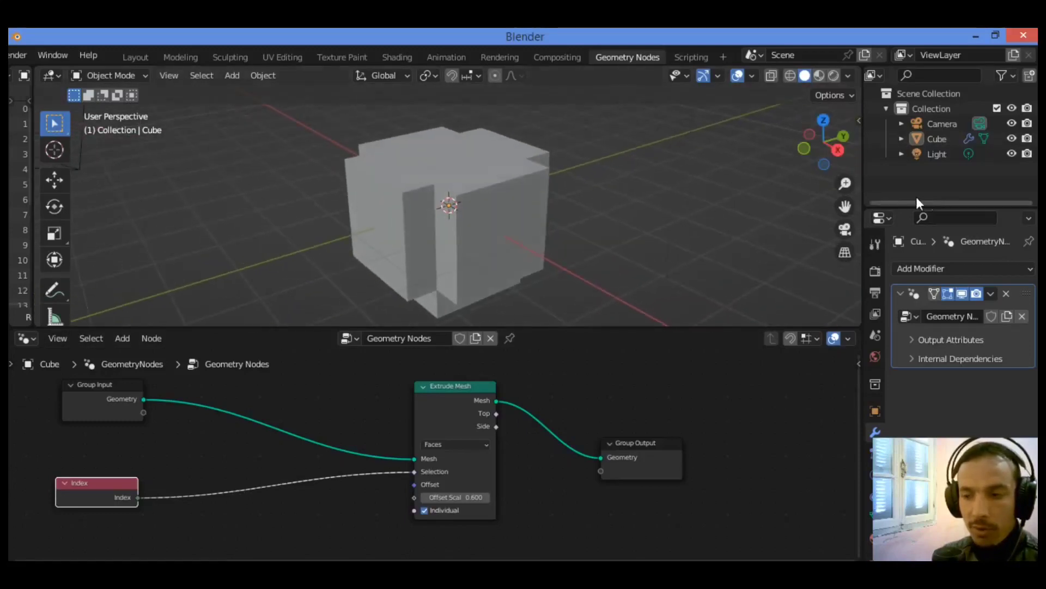
left_click_drag(845, 183, 491, 302)
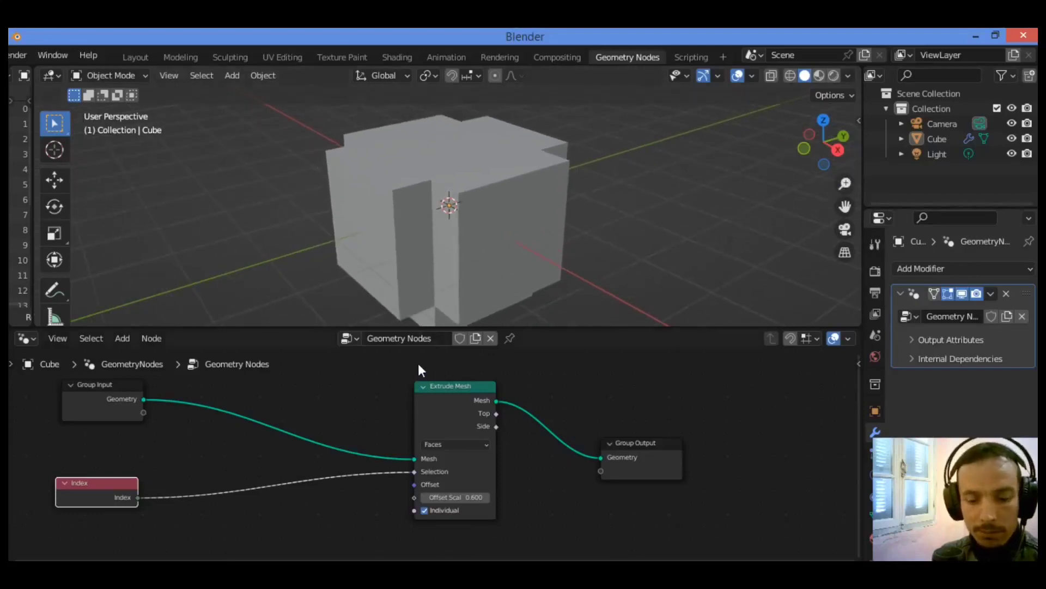
Step: Drop a Compare node onto the Index to Selection link
key("shift+a")
type("comp")
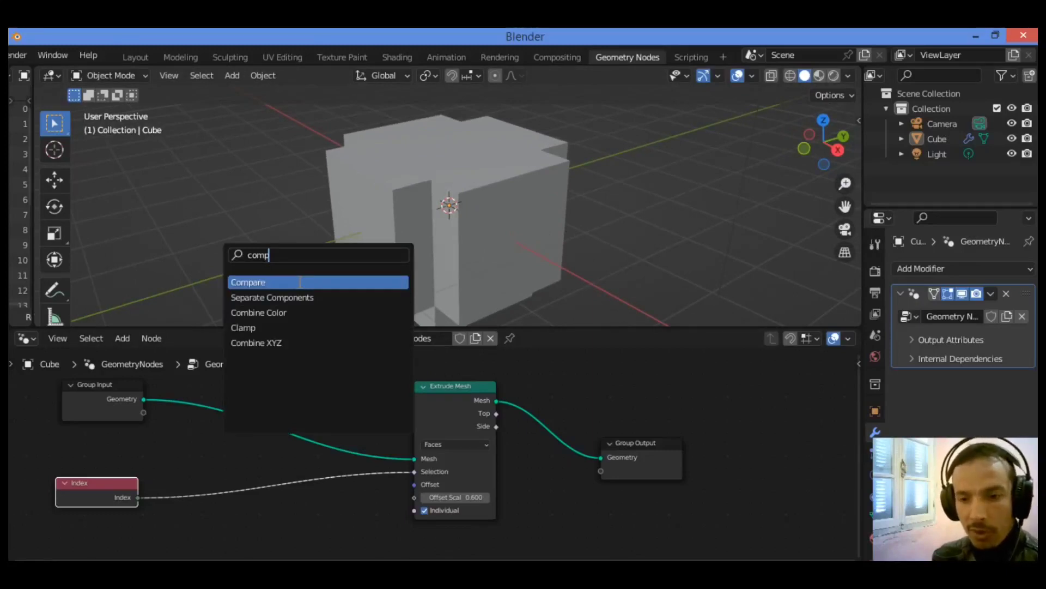
left_click(283, 282)
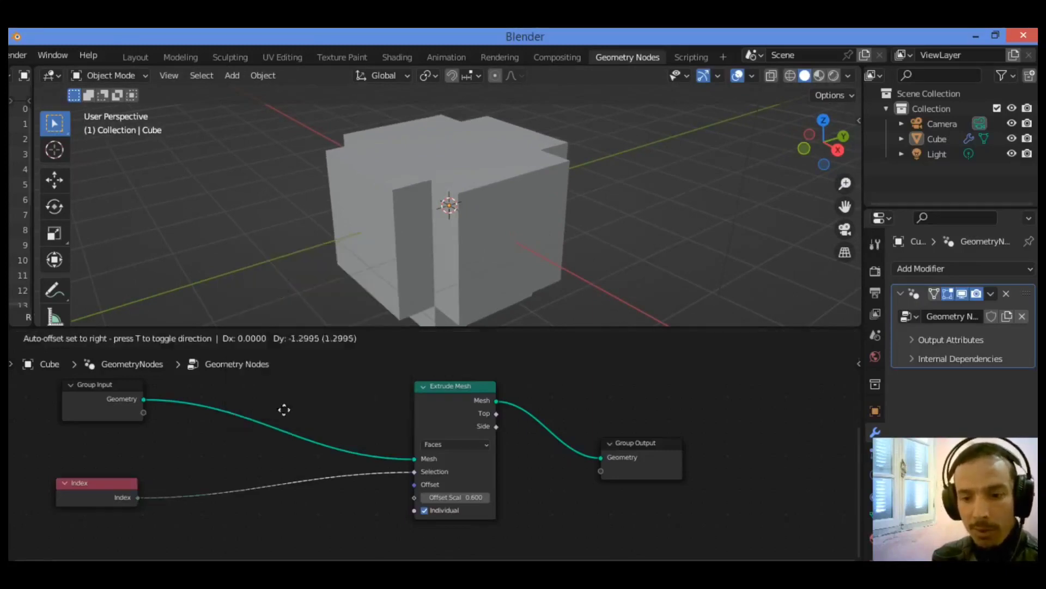
left_click(268, 476)
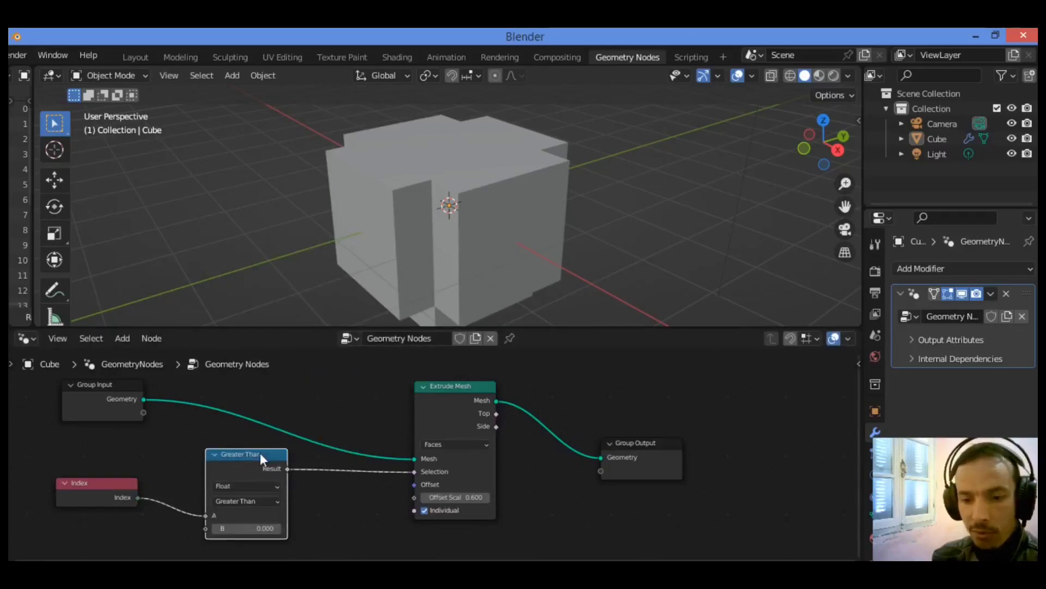
left_click_drag(260, 453, 268, 455)
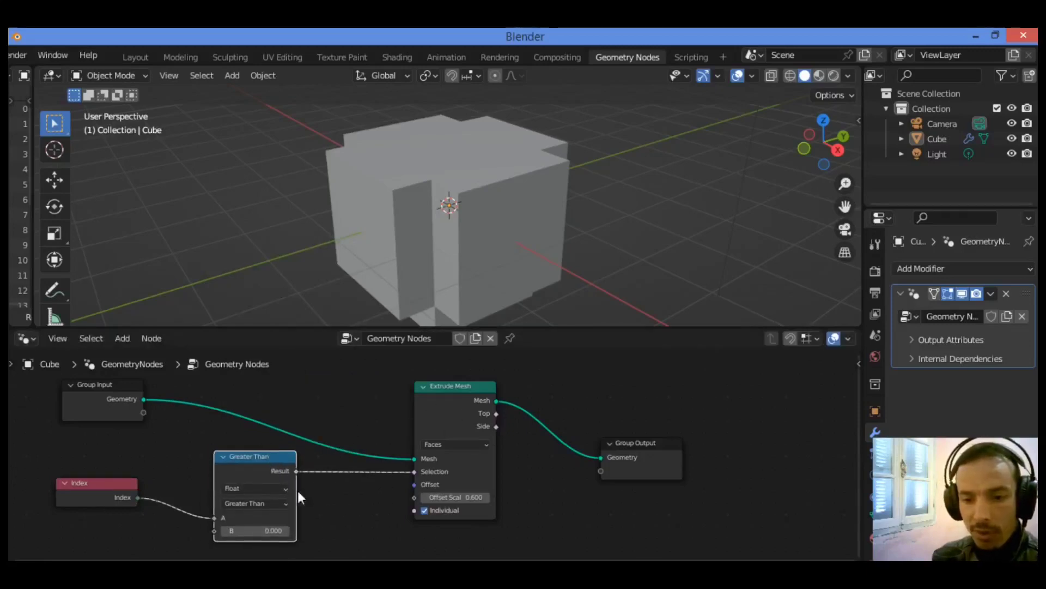
Step: Set the Compare node to Integer type with the Equal operation
left_click(264, 488)
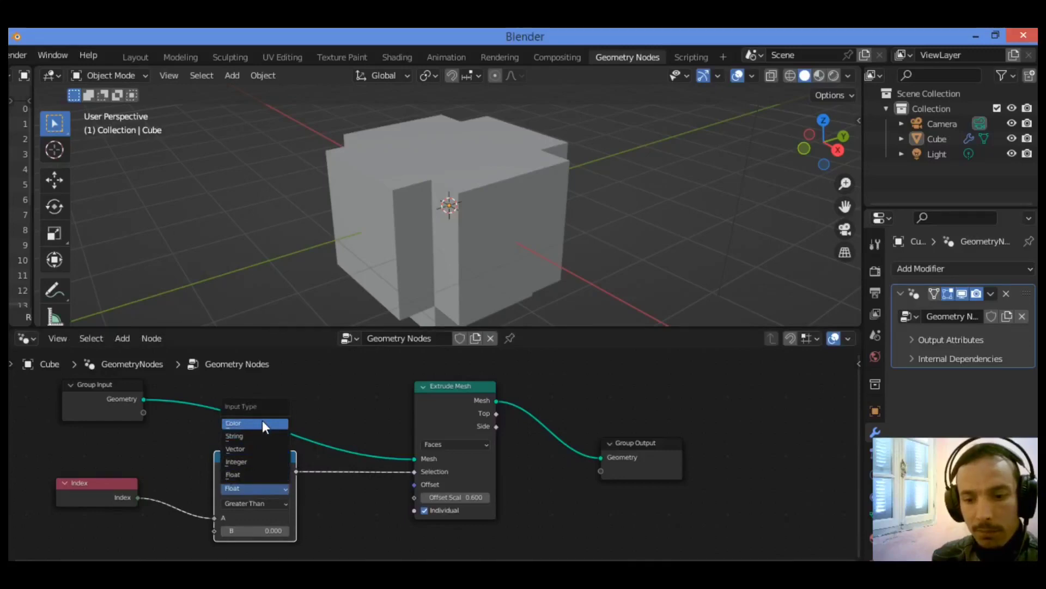
left_click(253, 461)
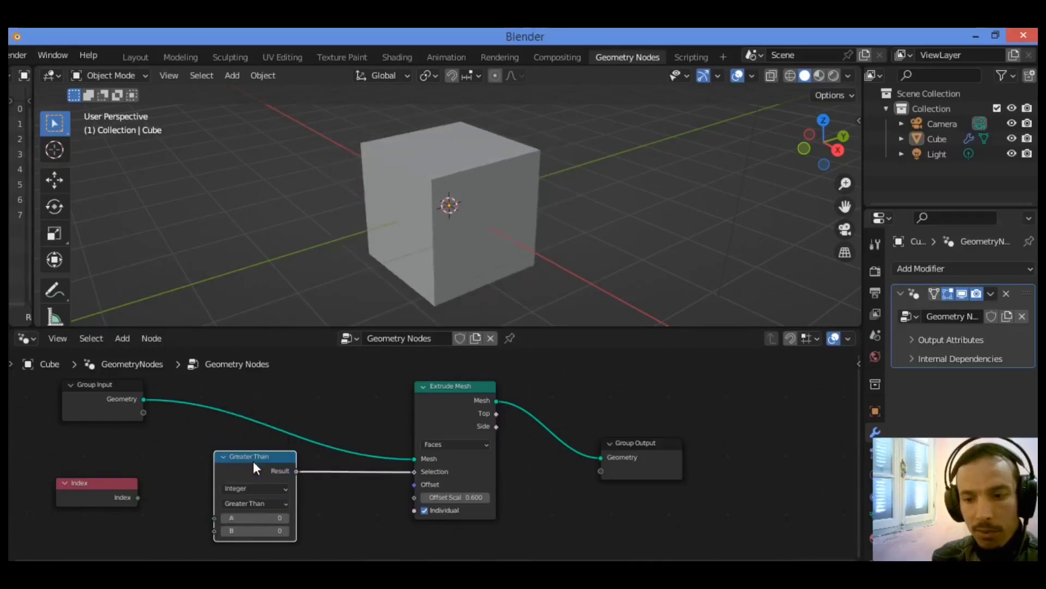
left_click(260, 509)
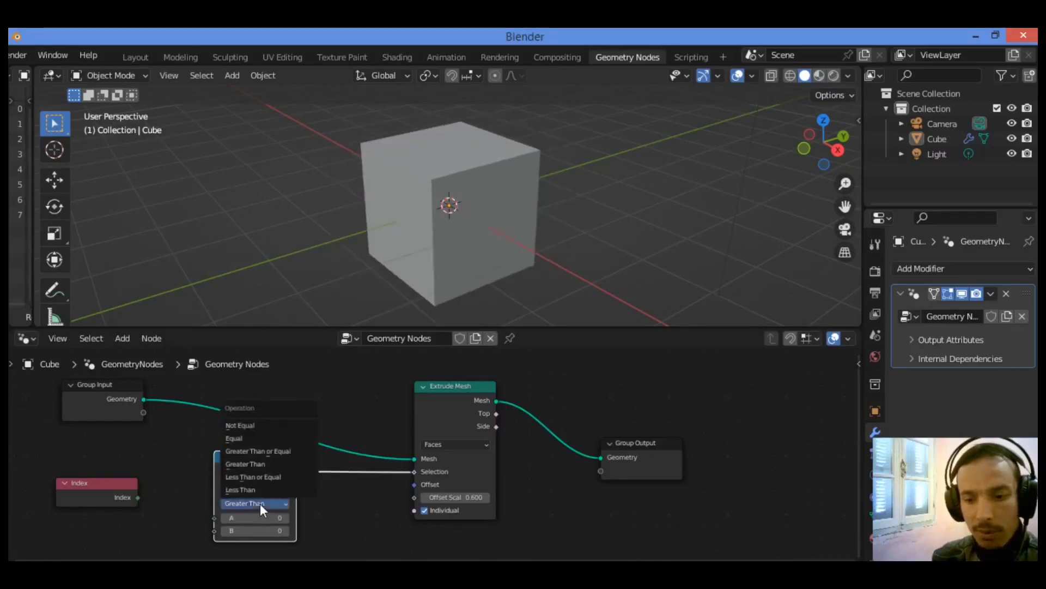
left_click(259, 440)
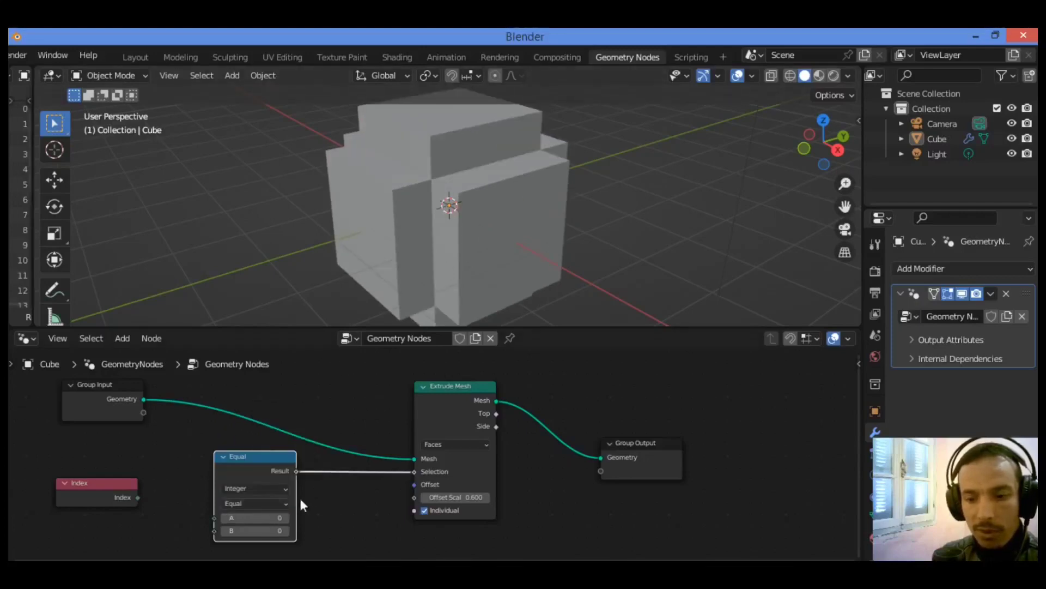
Step: Link Index to the Equal node's A input and step B up to 4
left_click_drag(226, 459, 227, 457)
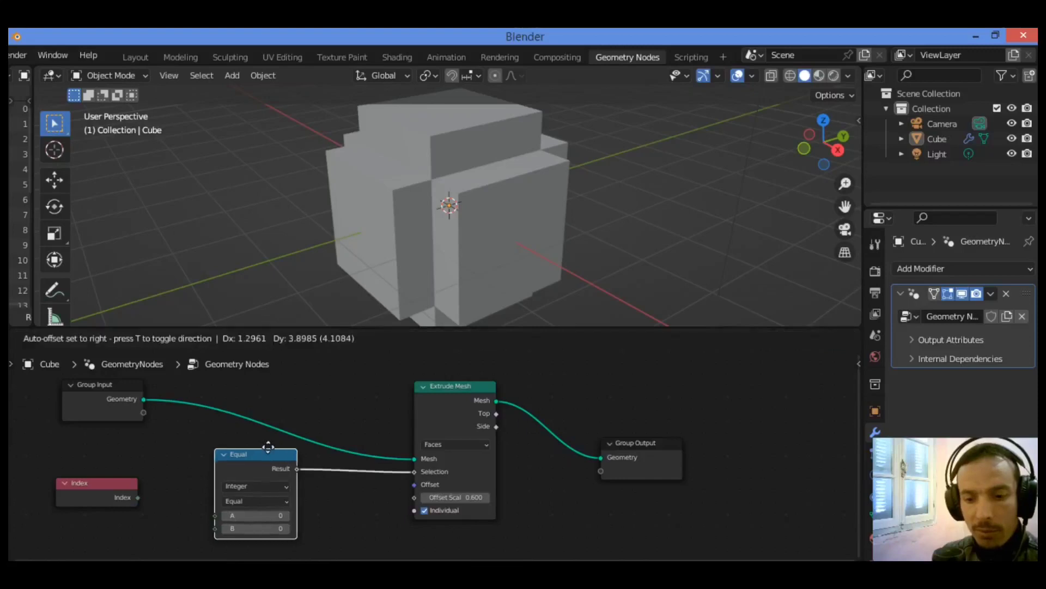
left_click_drag(139, 497, 220, 519)
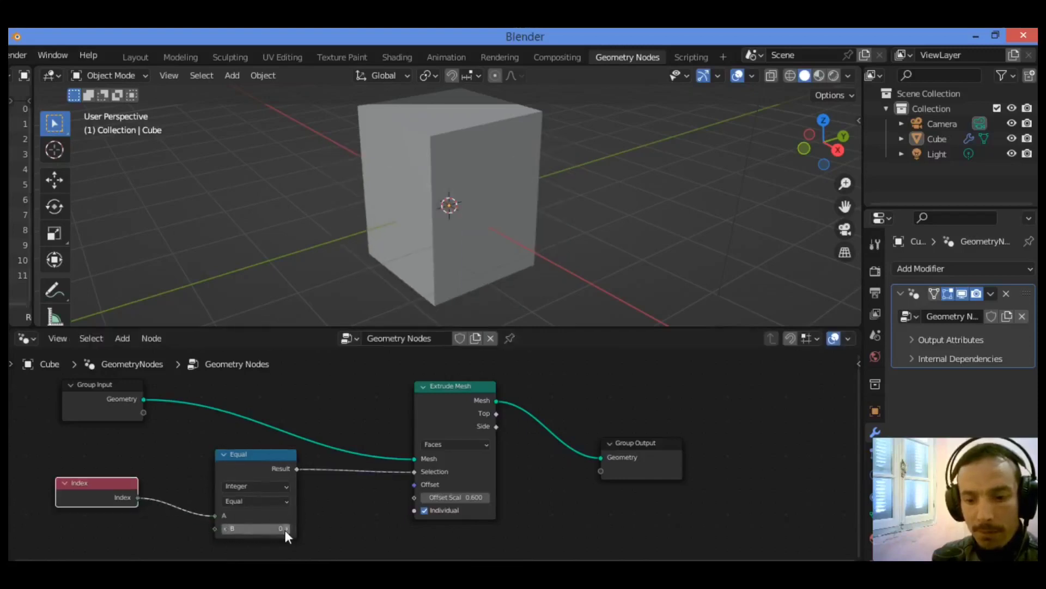
left_click_drag(116, 488, 112, 473)
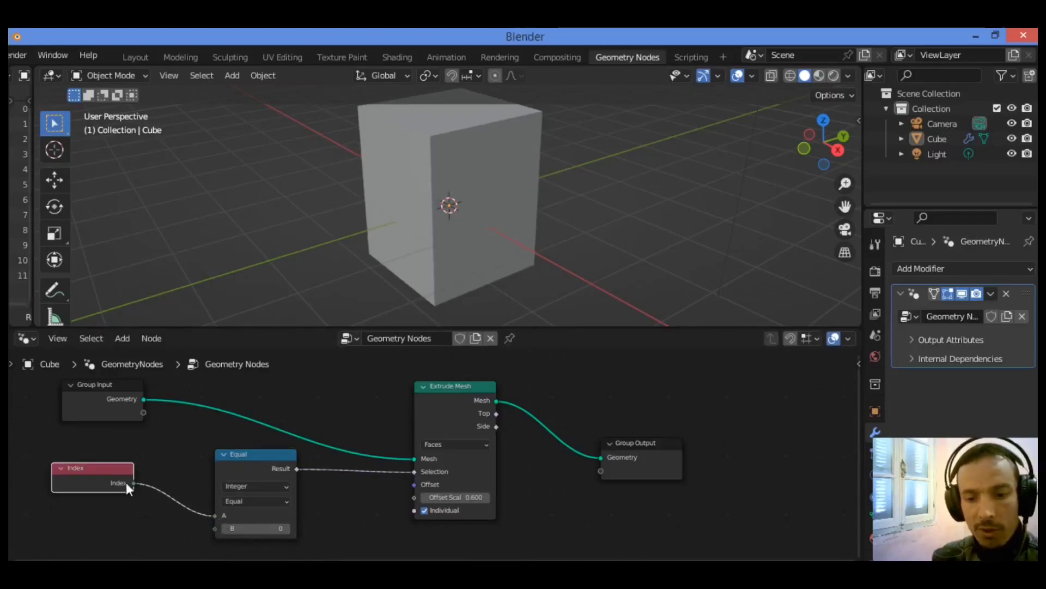
left_click(288, 528)
left_click(286, 527)
left_click(285, 528)
left_click(285, 527)
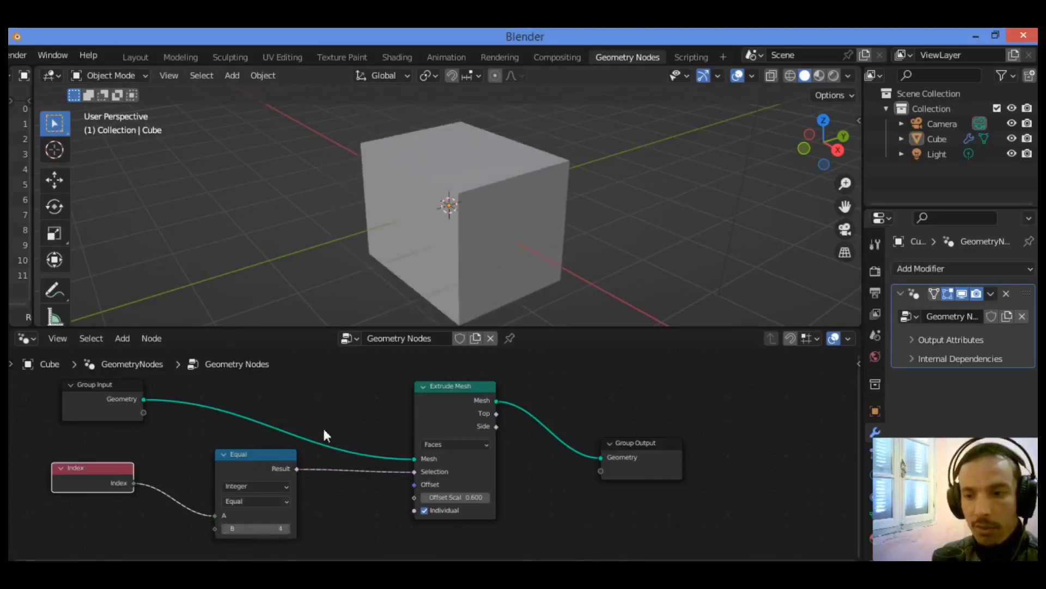
Step: Switch the cube into Edit Mode and orbit to inspect its faces
left_click(134, 75)
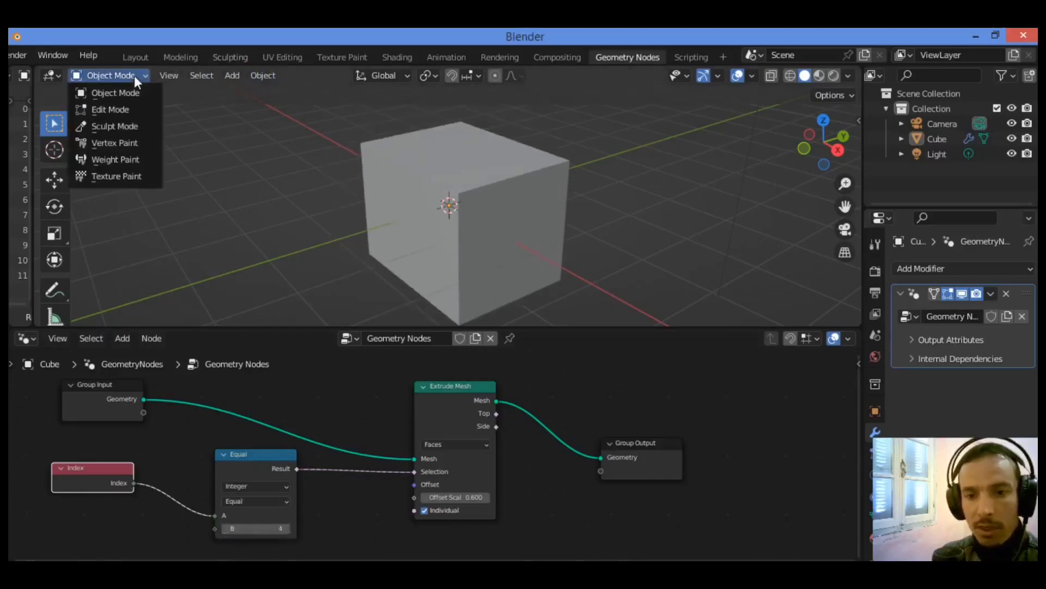
left_click(132, 109)
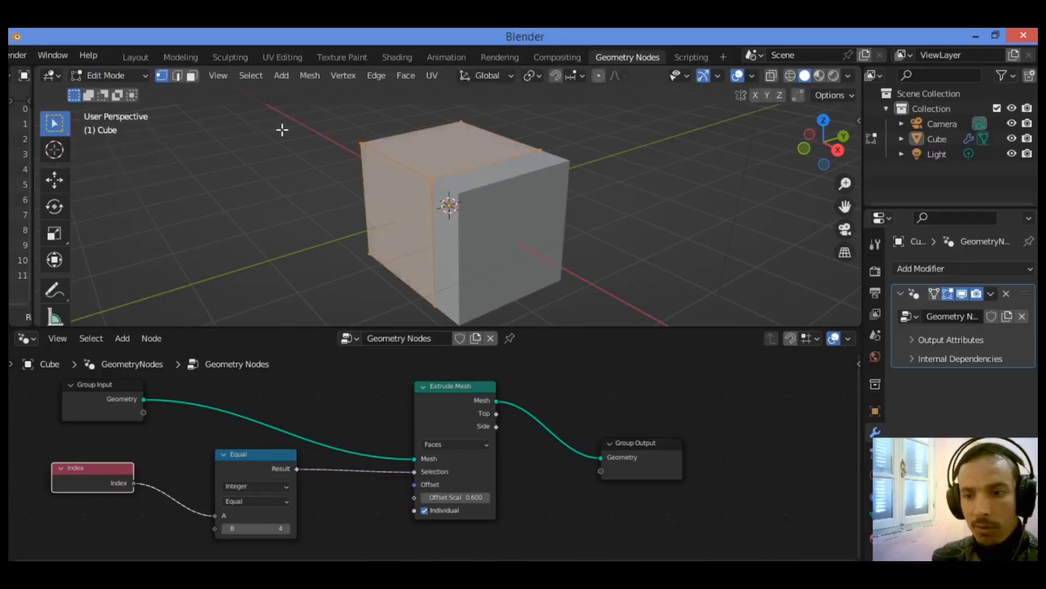
left_click_drag(839, 142, 806, 148)
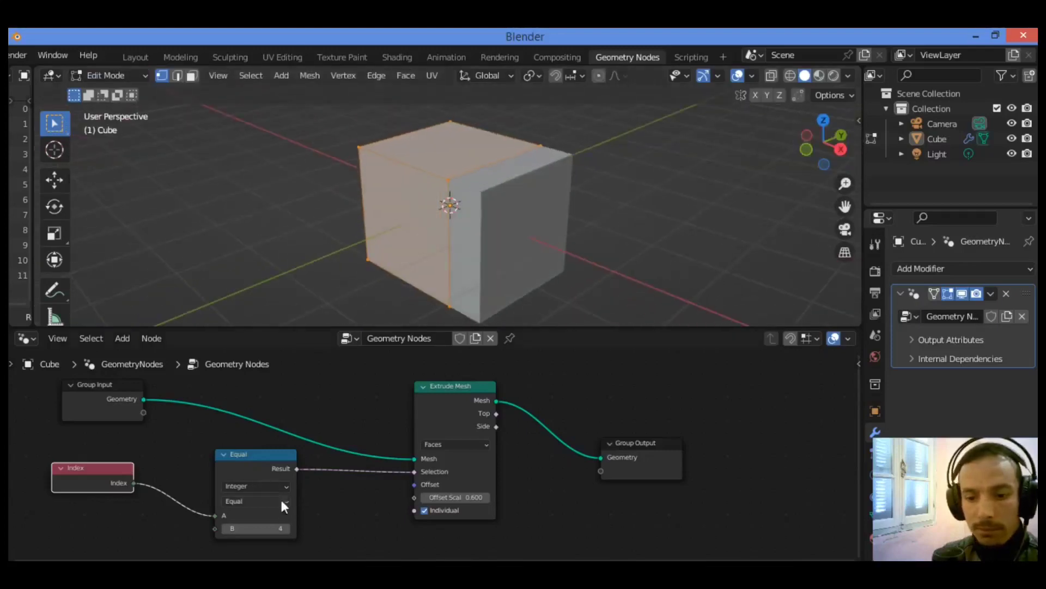
Step: Step the compared index B up to 7 and back down to try other faces
left_click(286, 528)
left_click(286, 527)
left_click(286, 527)
left_click(226, 528)
left_click(225, 528)
left_click(225, 528)
left_click(226, 528)
left_click(225, 528)
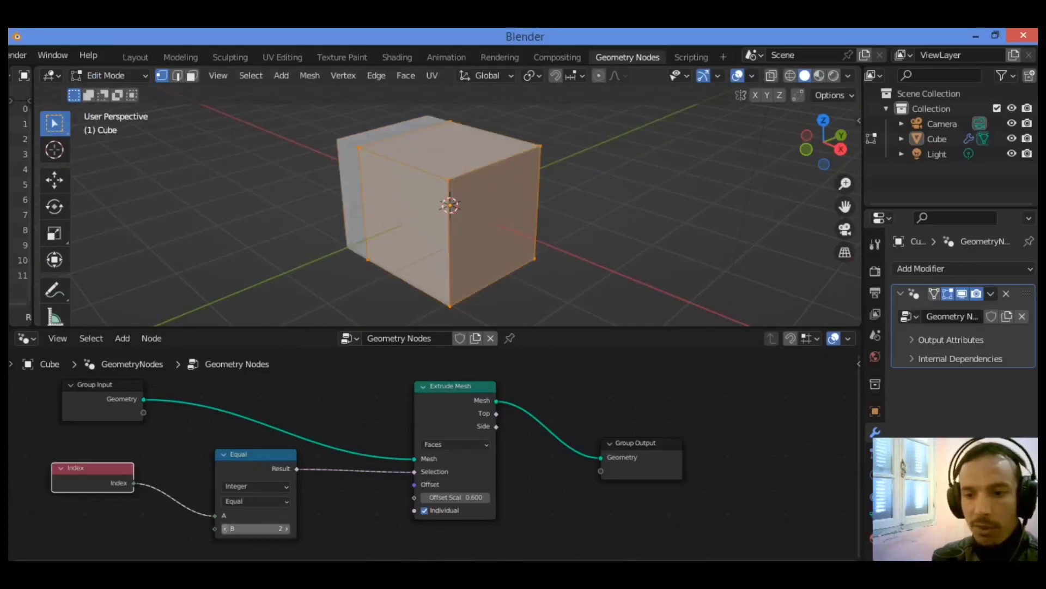
left_click(226, 528)
left_click(226, 528)
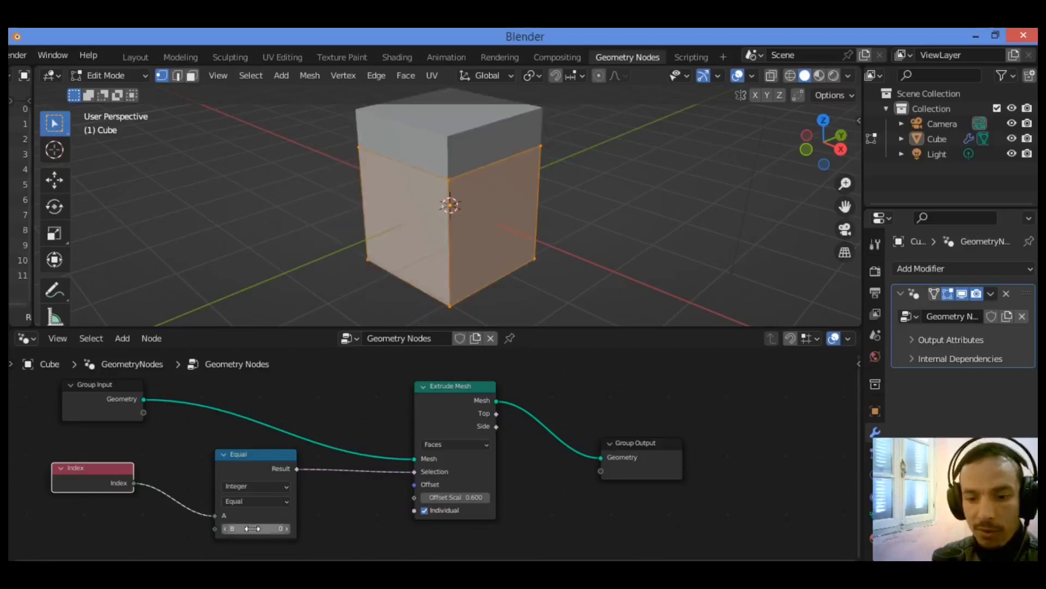
left_click_drag(252, 528, 316, 528)
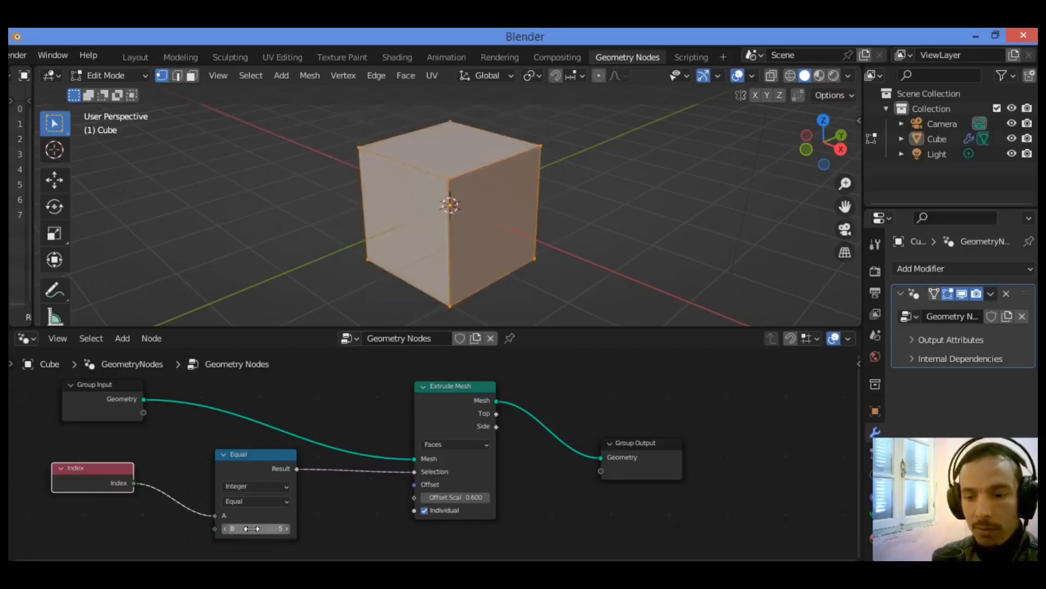
Step: Enter face indices 1, 2 and finally 3 so the bottom face extrudes
left_click(238, 527)
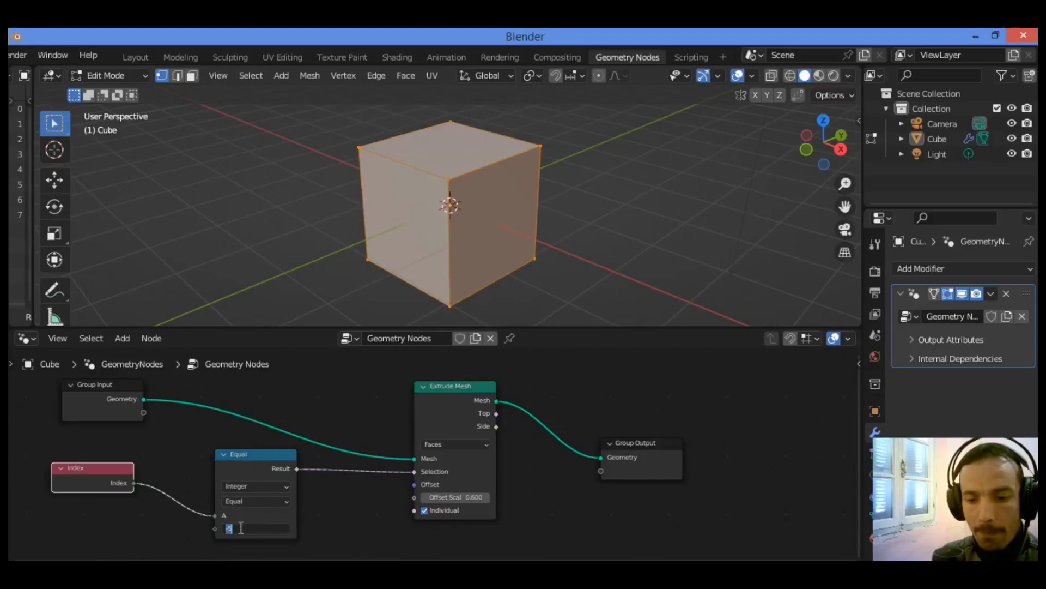
type("1")
key("Return")
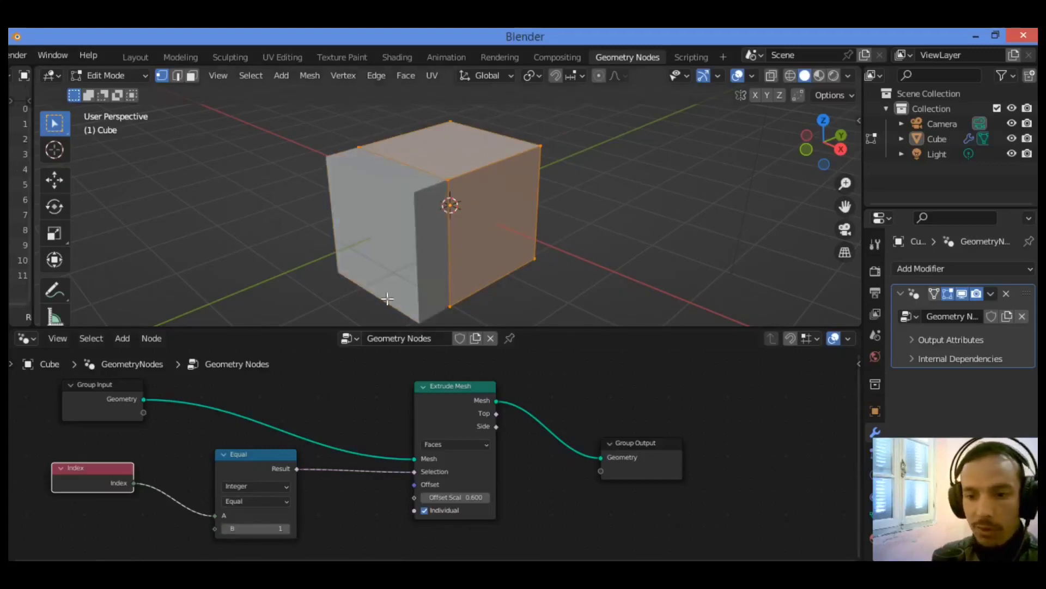
left_click(263, 526)
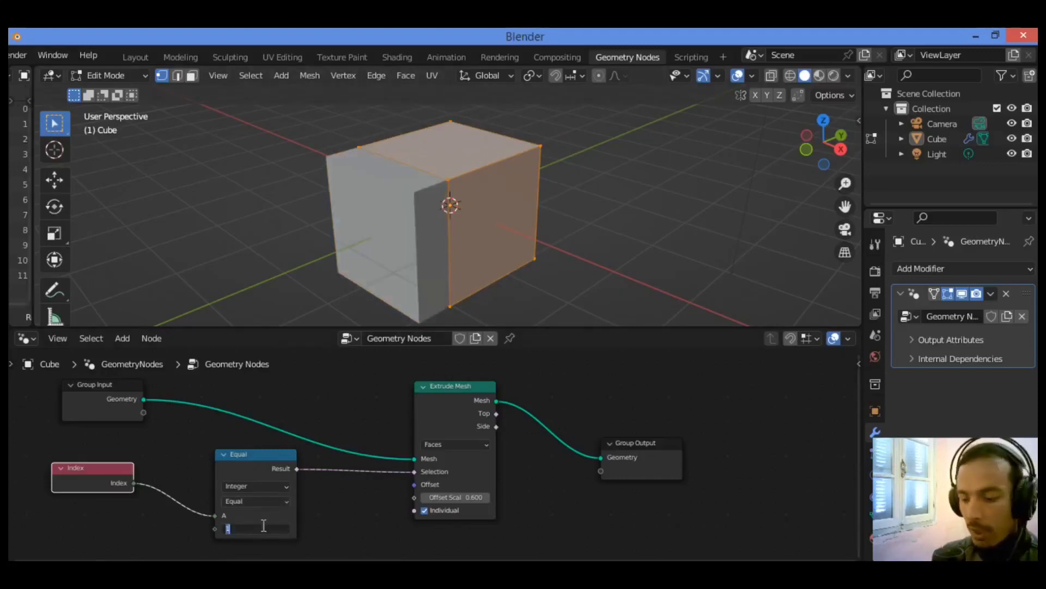
type("2")
key("Return")
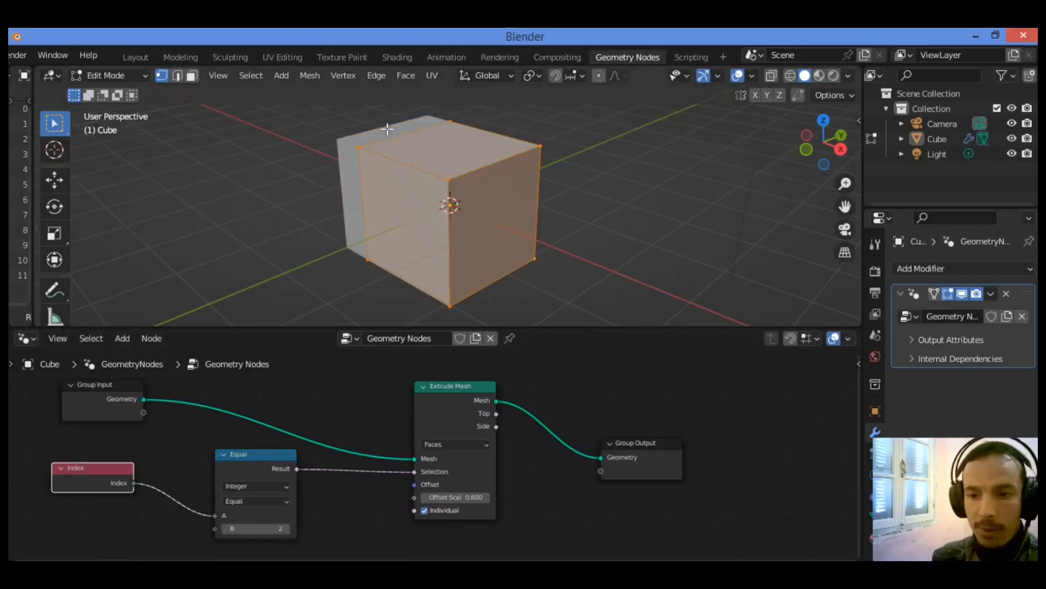
left_click(258, 526)
type("3")
key("Return")
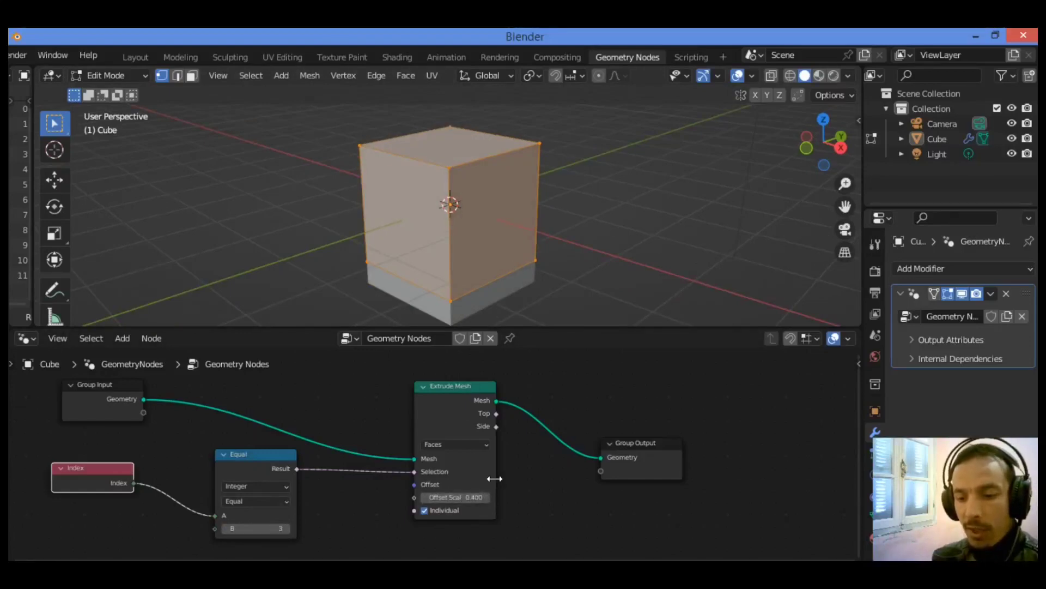
Step: Widen the Extrude Mesh node and set its Offset Scale to 1.2
left_click_drag(495, 479, 458, 497)
left_click(463, 497)
type("1.2")
key("Return")
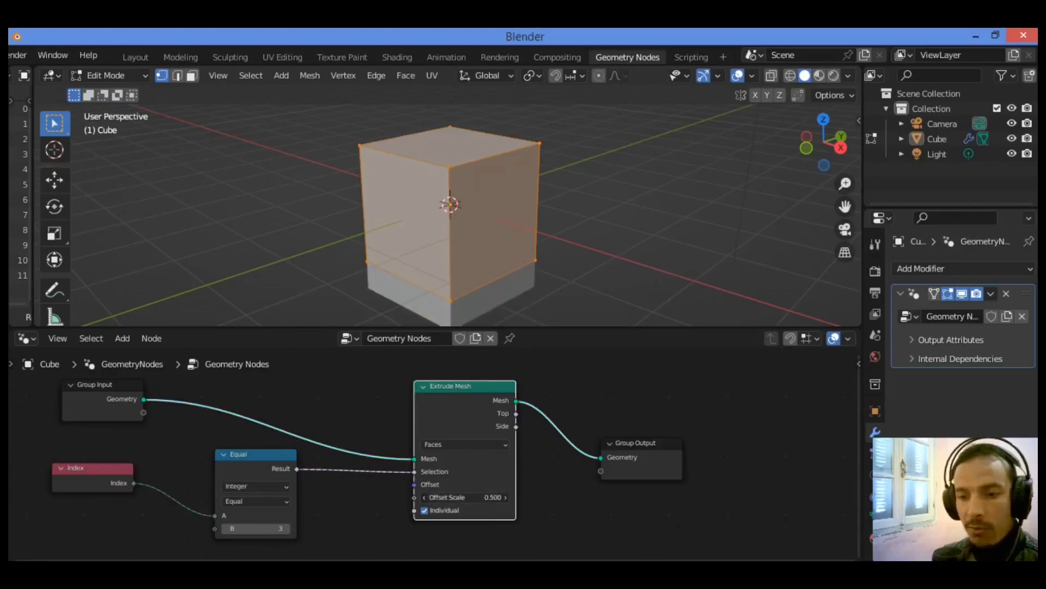
left_click_drag(823, 142, 424, 356)
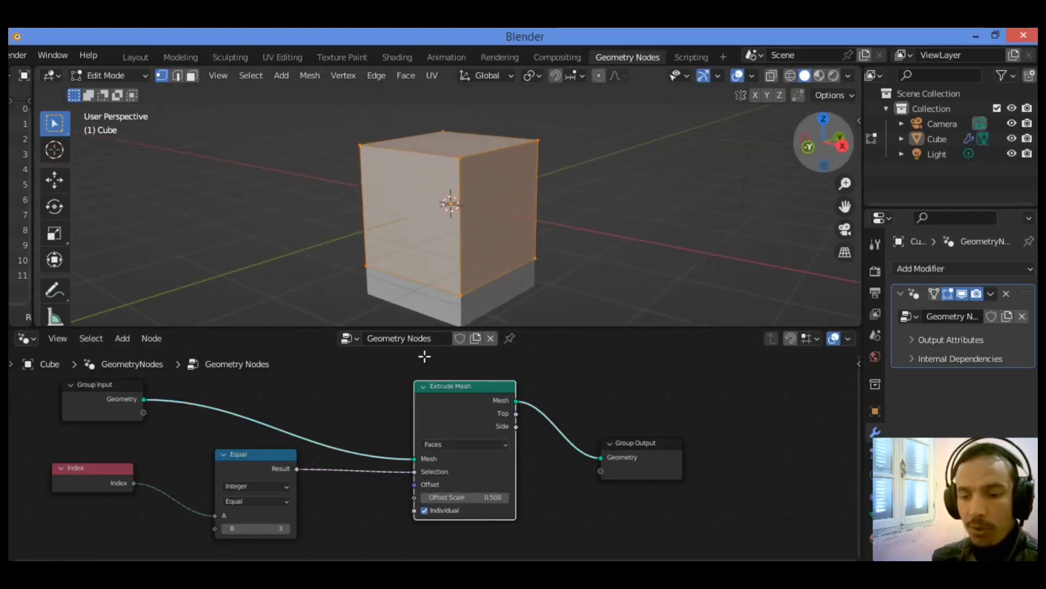
Step: Set compared index B to 4, drag the offset scale higher, and move Extrude Mesh right
left_click(290, 530)
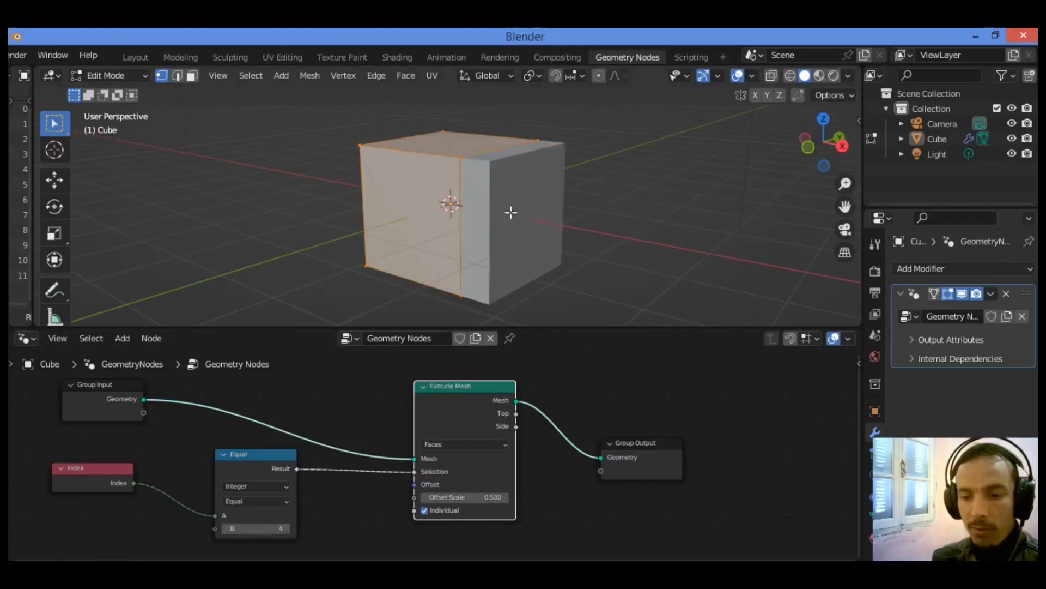
left_click_drag(508, 499, 556, 498)
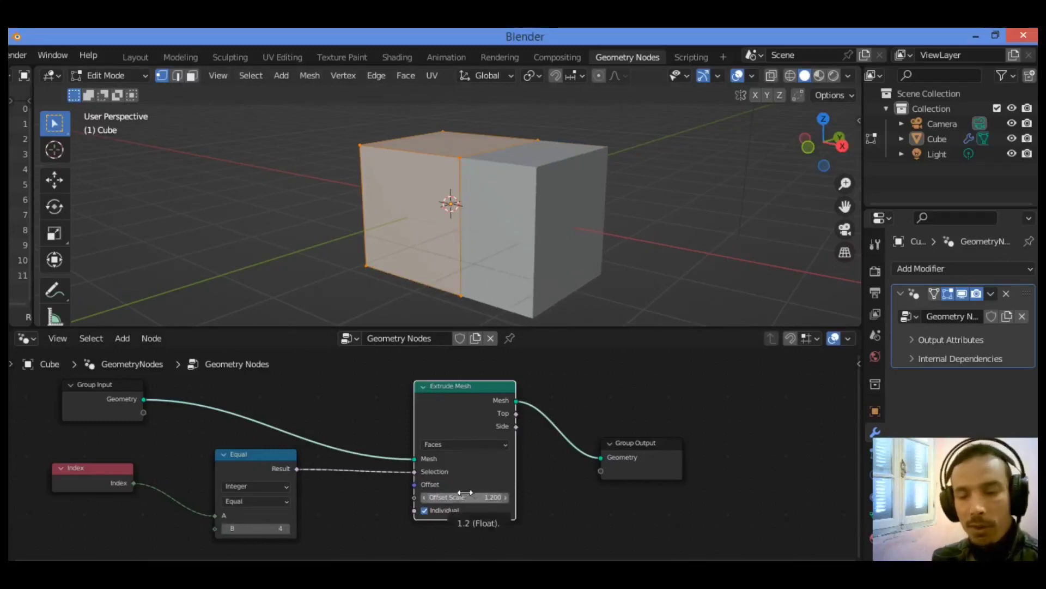
left_click_drag(450, 405, 504, 391)
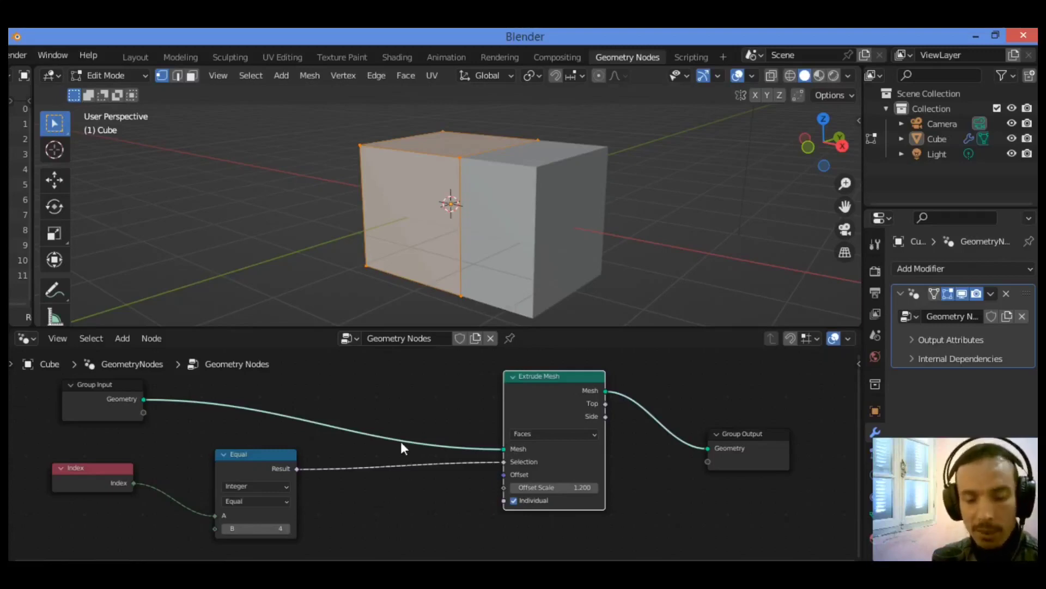
Step: Add a Vector node below the others and link it to Extrude Mesh's Offset socket
key("shift+a")
left_click(392, 247)
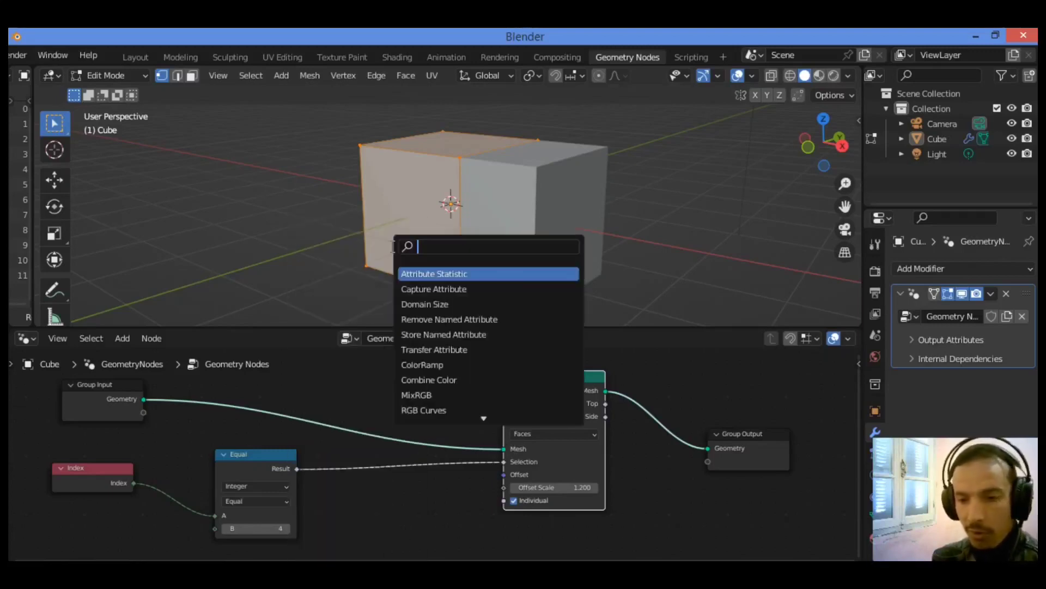
type("vect")
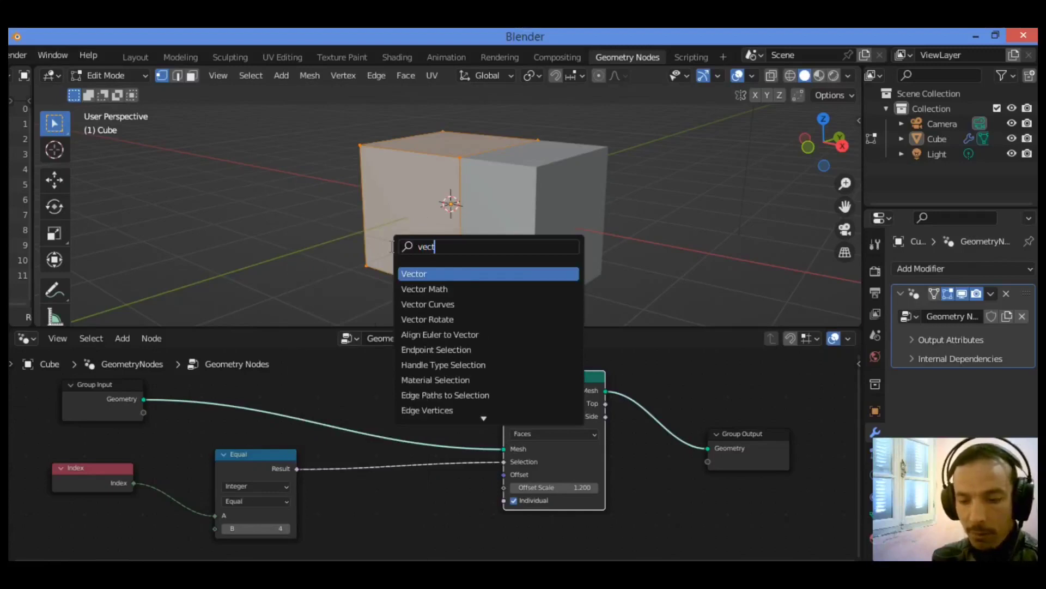
left_click(430, 274)
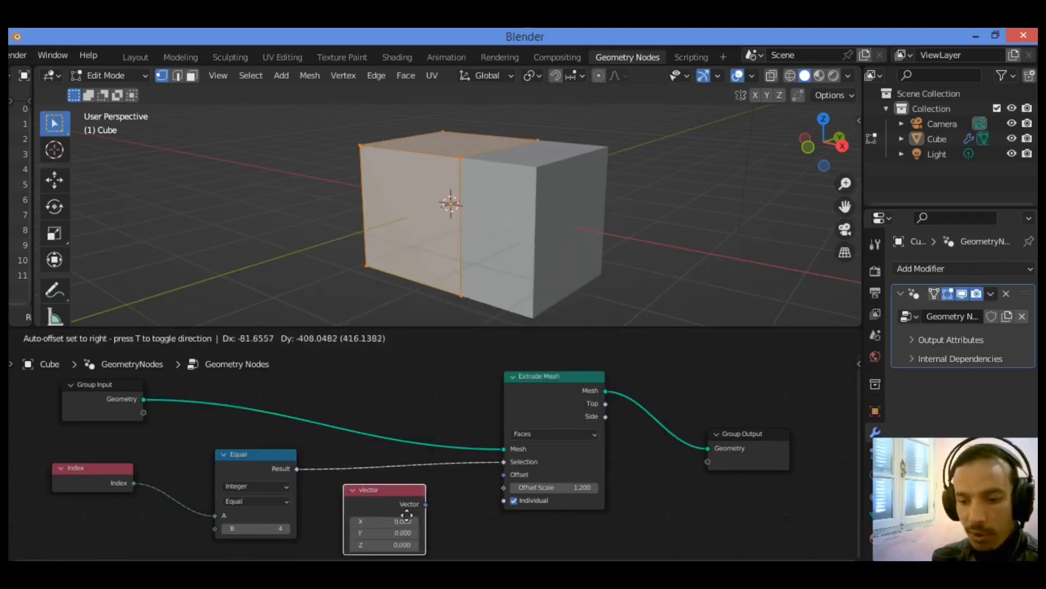
left_click(414, 521)
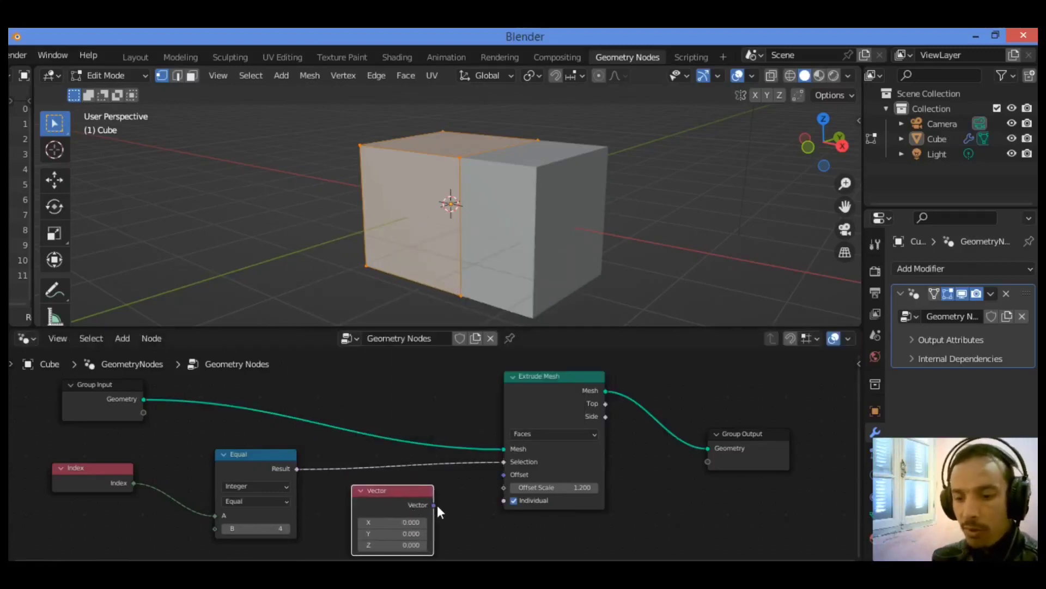
left_click_drag(433, 505, 506, 475)
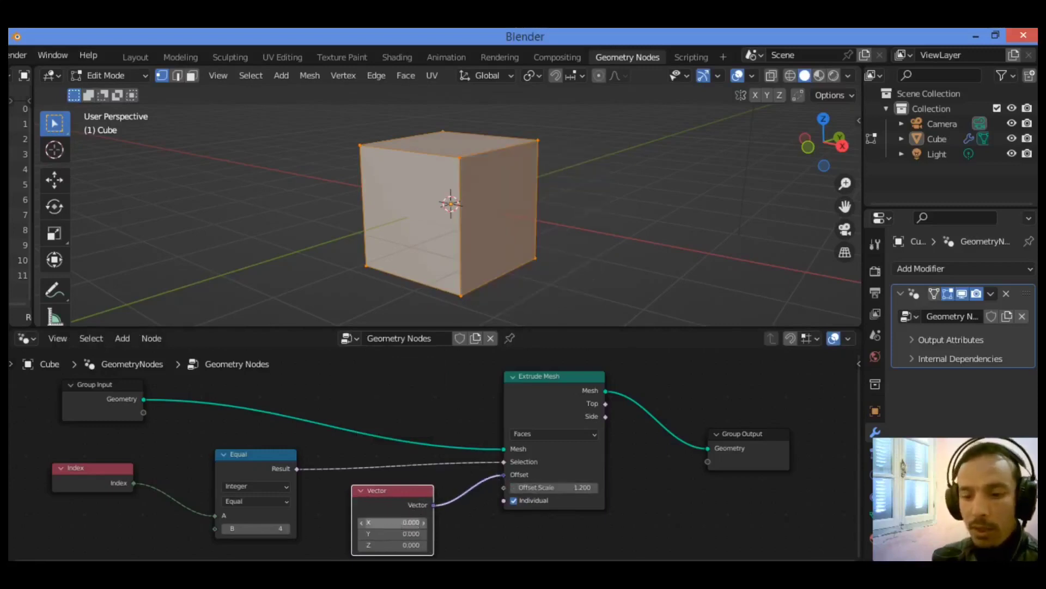
Step: Set the Vector node to X 1.000, Y 0.100, Z 0.300, skewing the extruded side face
left_click_drag(393, 523, 452, 522)
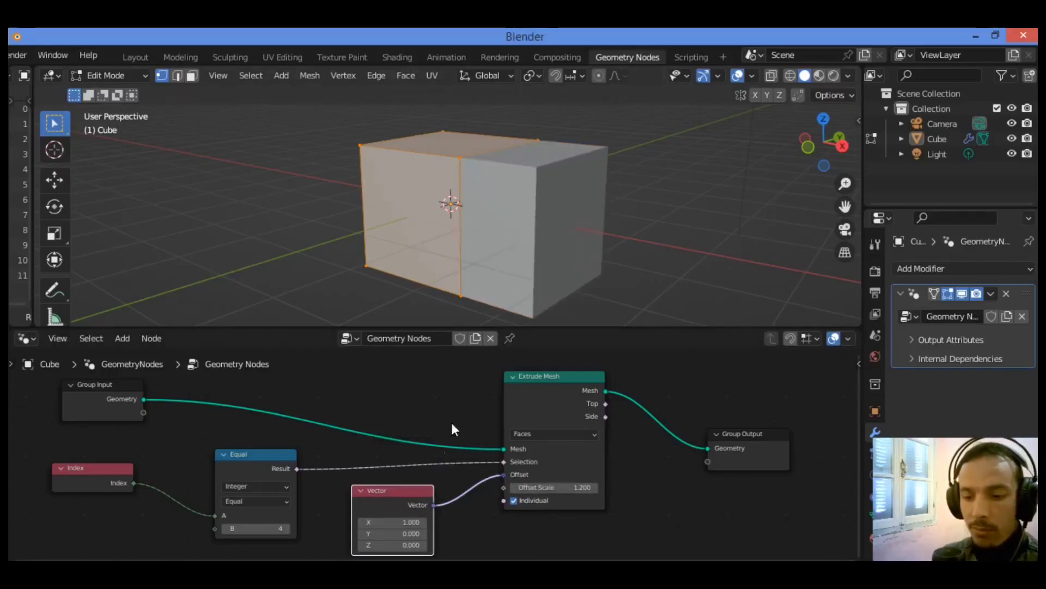
left_click_drag(731, 327, 728, 316)
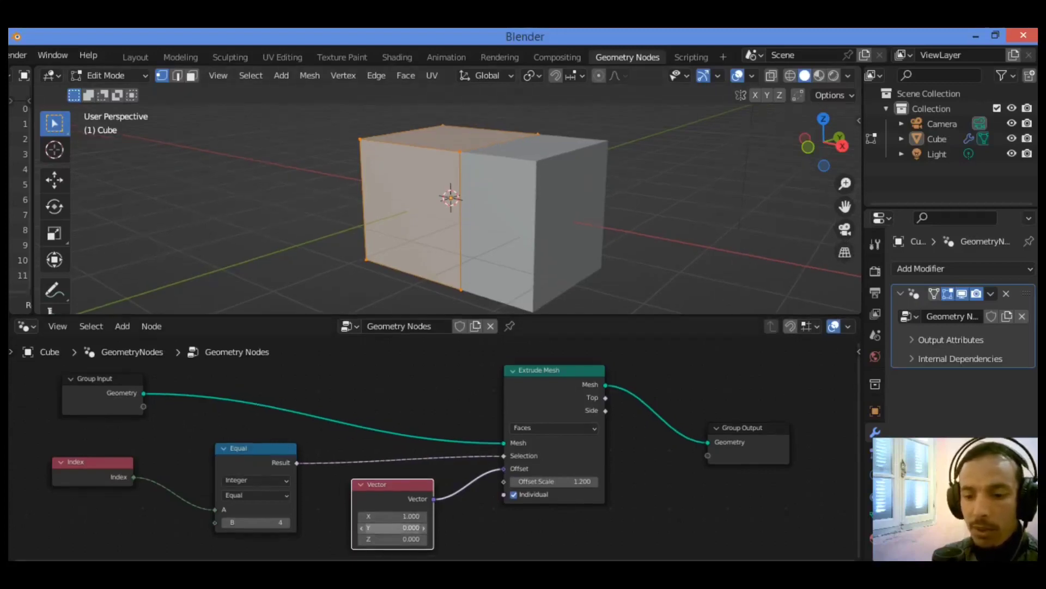
mouse_move(398, 528)
left_mouse_down()
mouse_move(436, 528)
mouse_move(417, 527)
mouse_move(436, 539)
mouse_move(383, 540)
left_mouse_up()
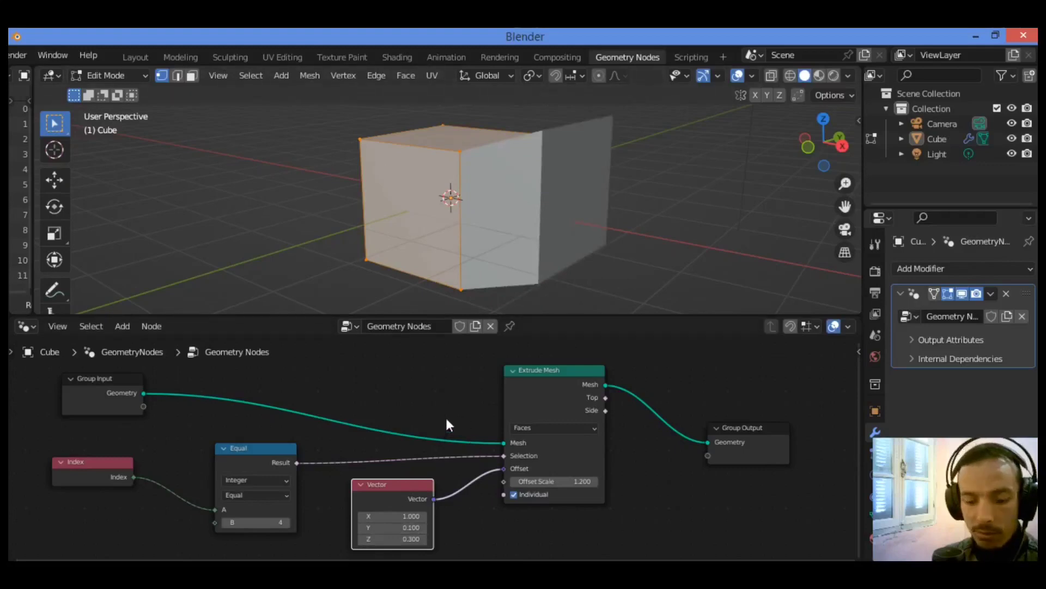
middle_click_drag(627, 256, 672, 222)
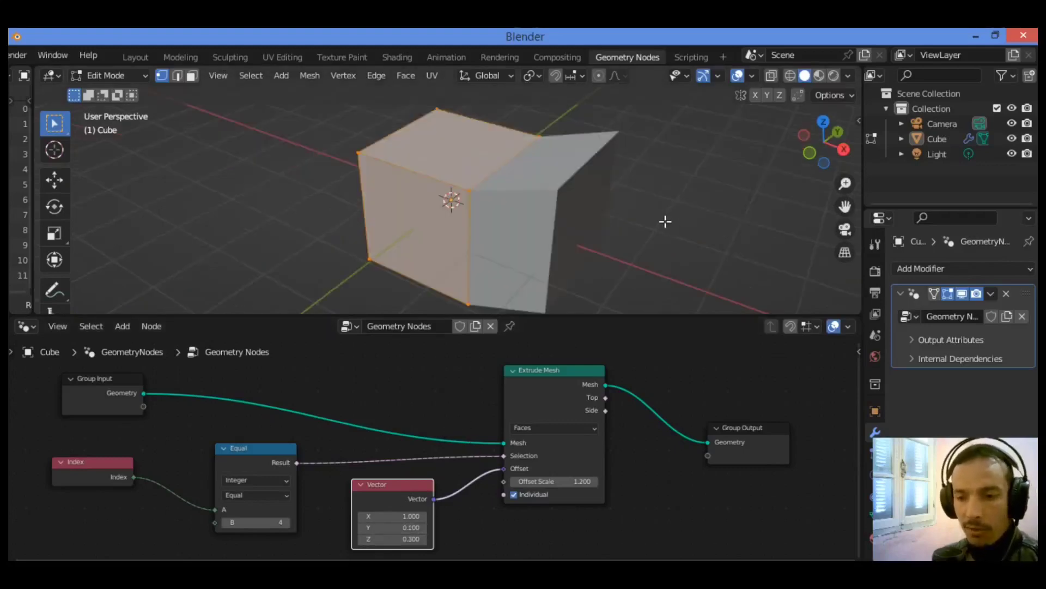